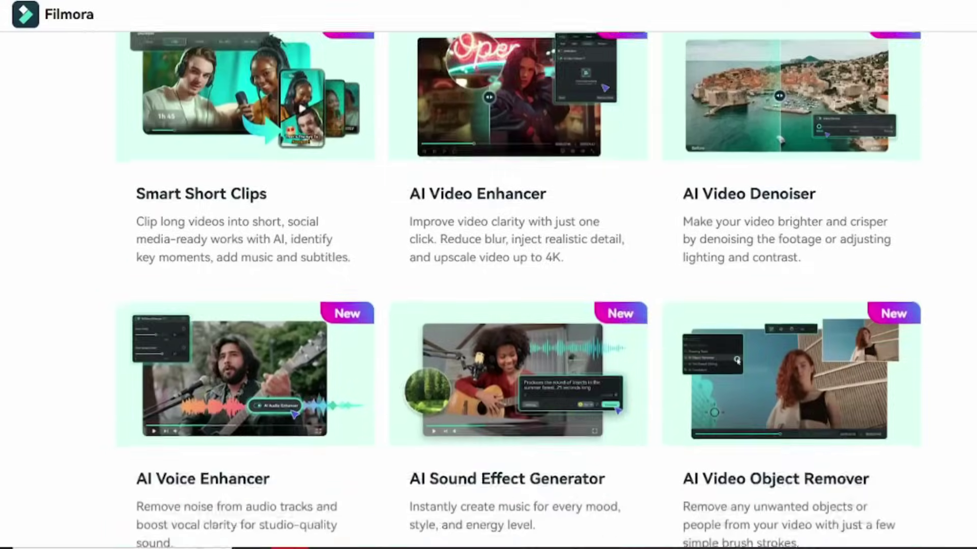
- Scroll down through the AI feature cards on the Filmora website
scroll(489, 274, "down", 5)
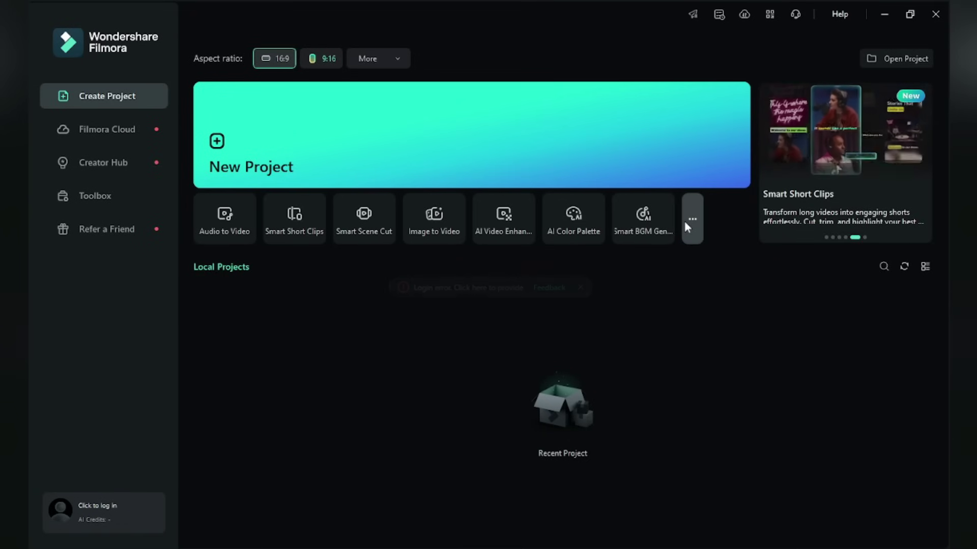
- Launch the Image to Video tool from the Toolbox and browse its Hot and Rebirth templates
left_click(685, 221)
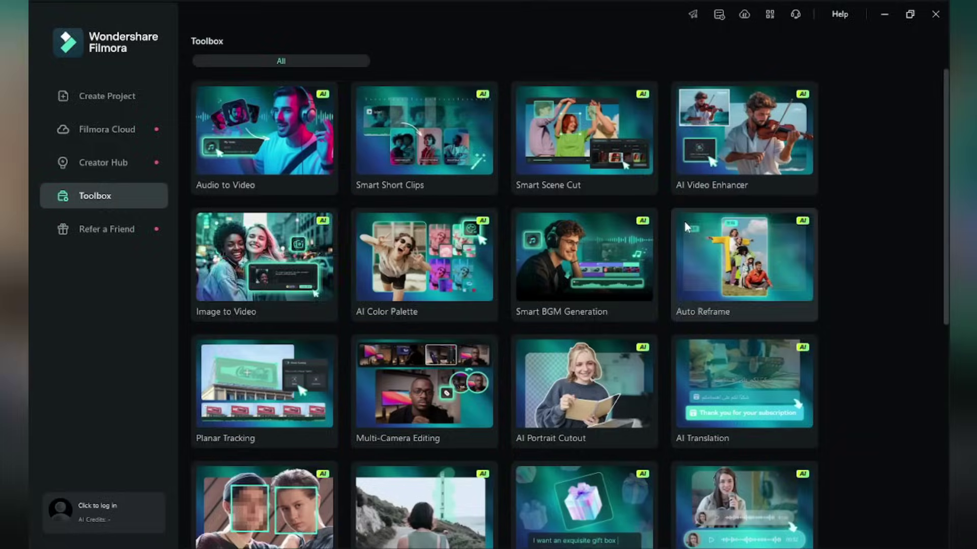
left_click(290, 260)
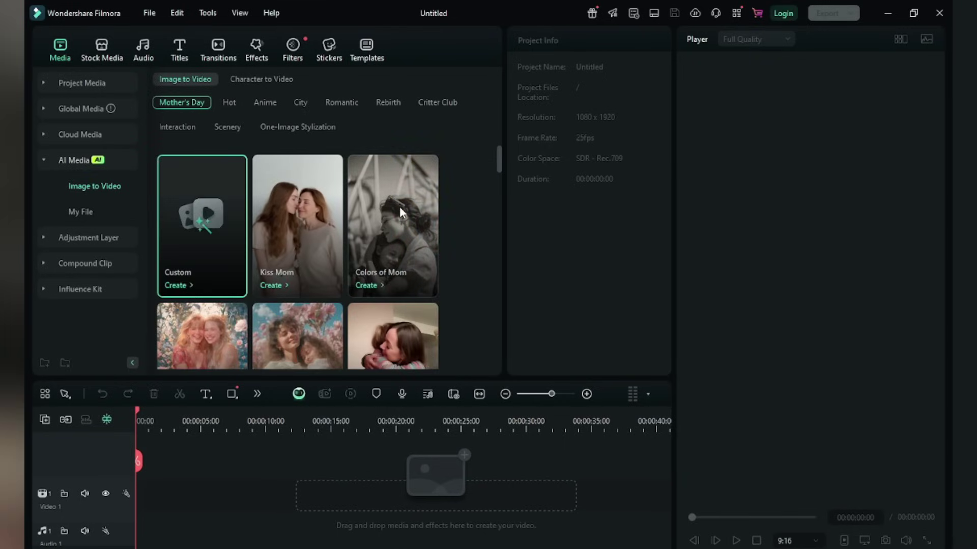
left_click(229, 102)
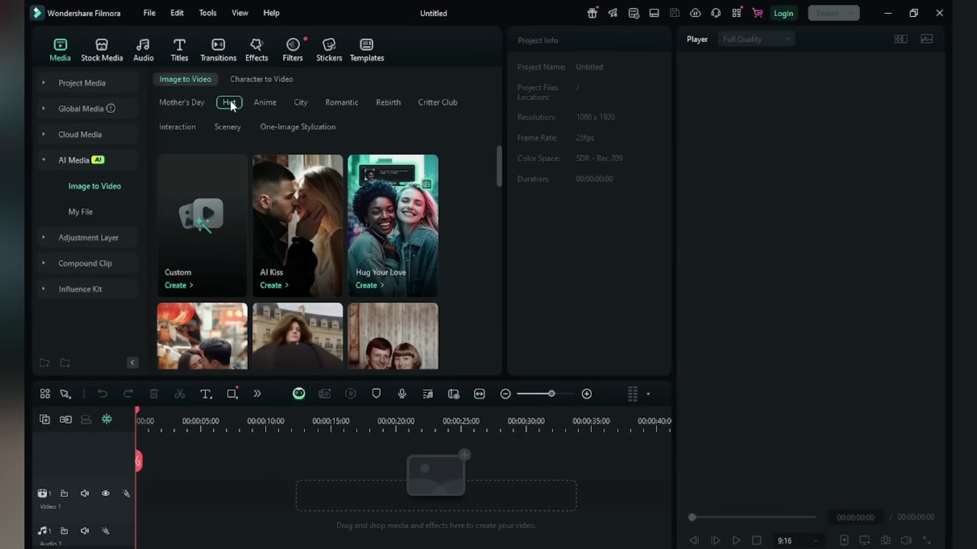
left_click(389, 102)
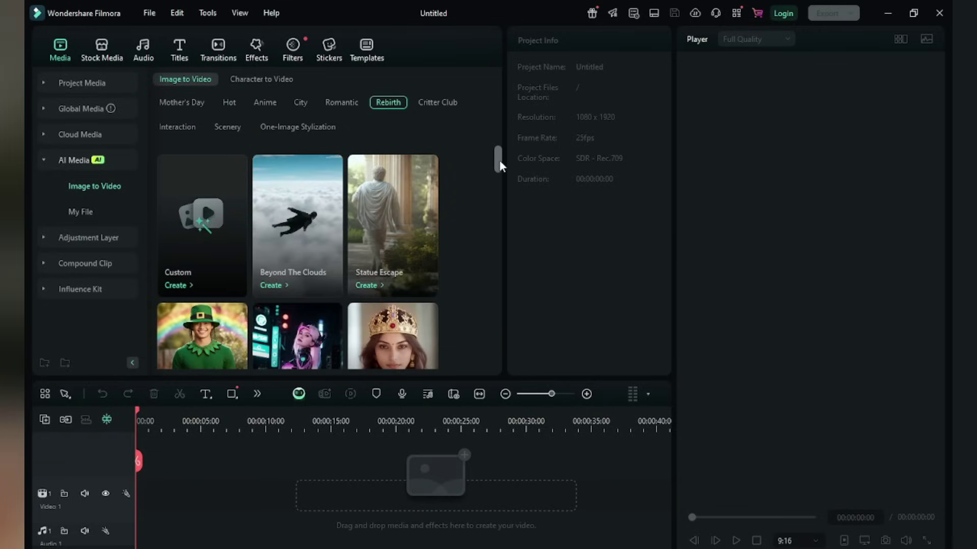
- Upload the cooking photo as a custom image-to-video source, cropped over the girl
left_click(202, 219)
left_click(203, 219)
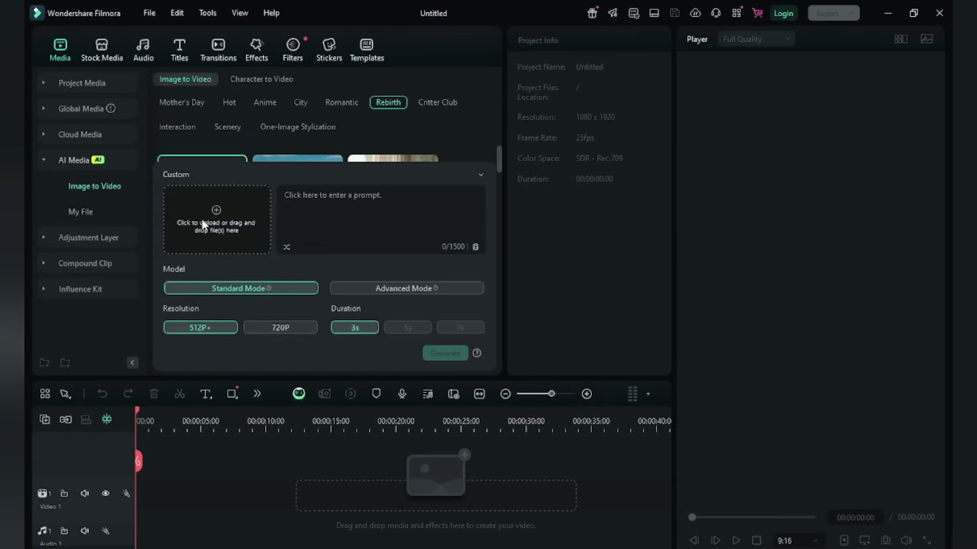
double_click(181, 144)
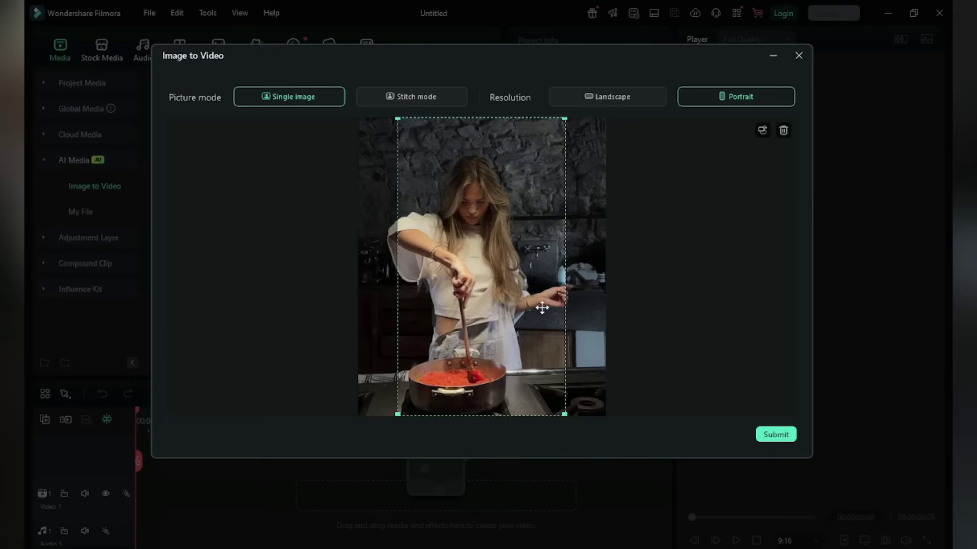
mouse_move(495, 267)
left_mouse_down()
mouse_move(481, 268)
mouse_move(500, 268)
left_mouse_up()
left_click(776, 435)
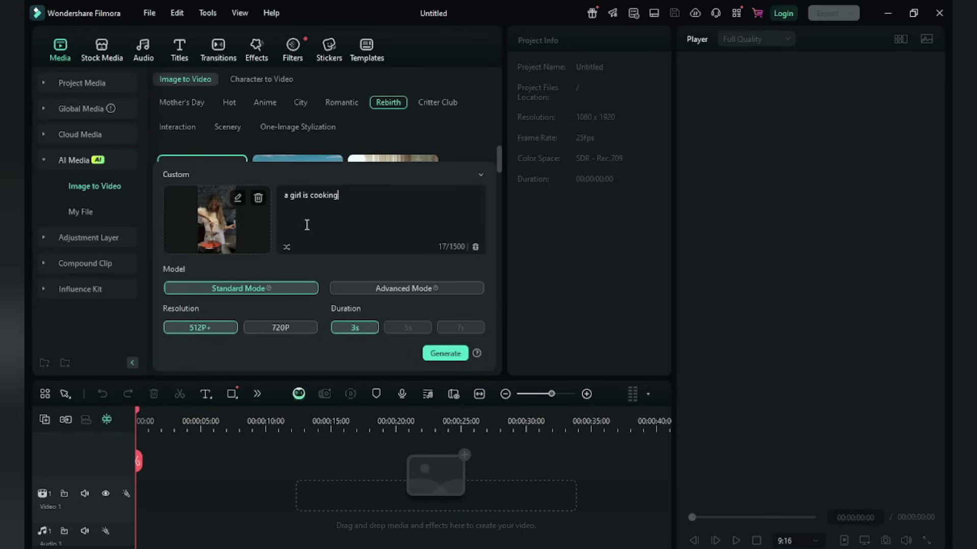
- Generate a 7-second video, place it on the Video 2 track and open Export settings
left_click(462, 327)
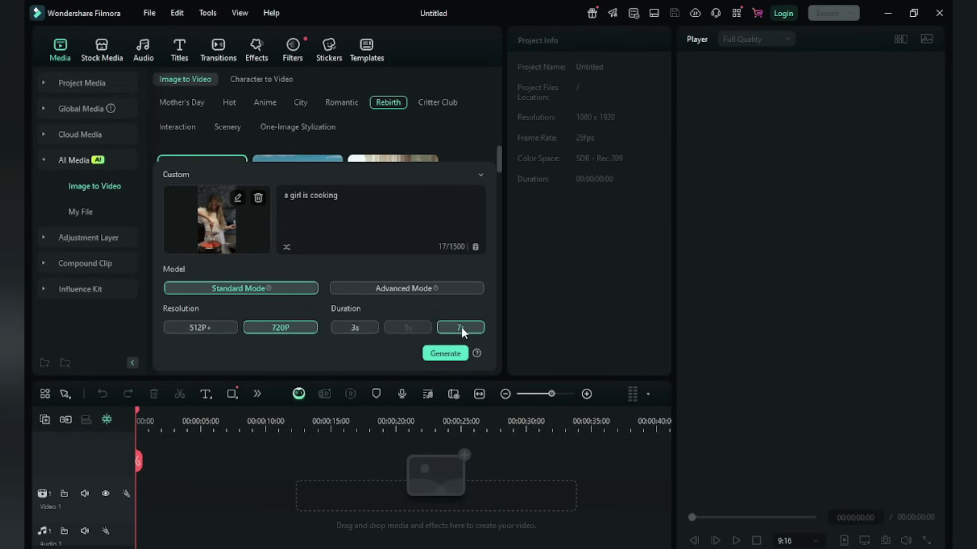
left_click(444, 353)
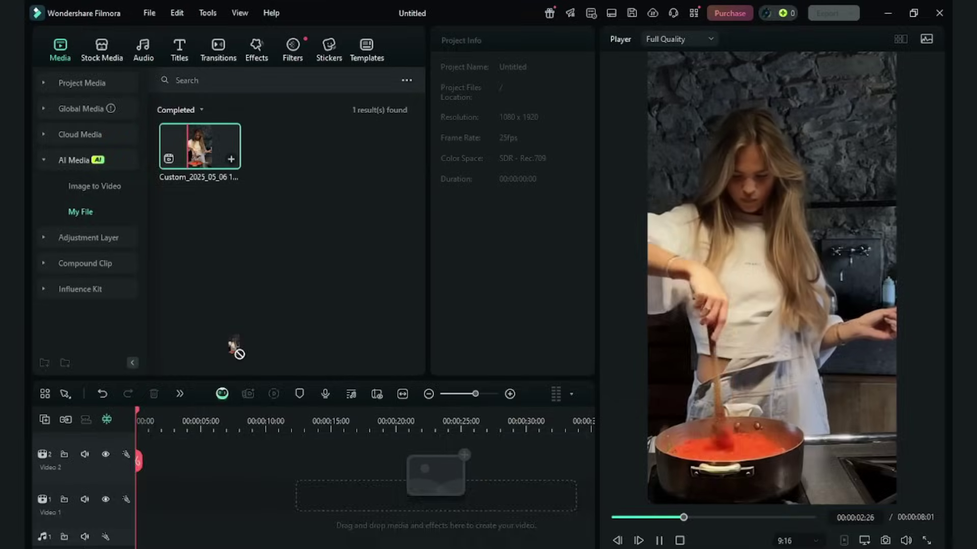
left_click_drag(235, 344, 188, 466)
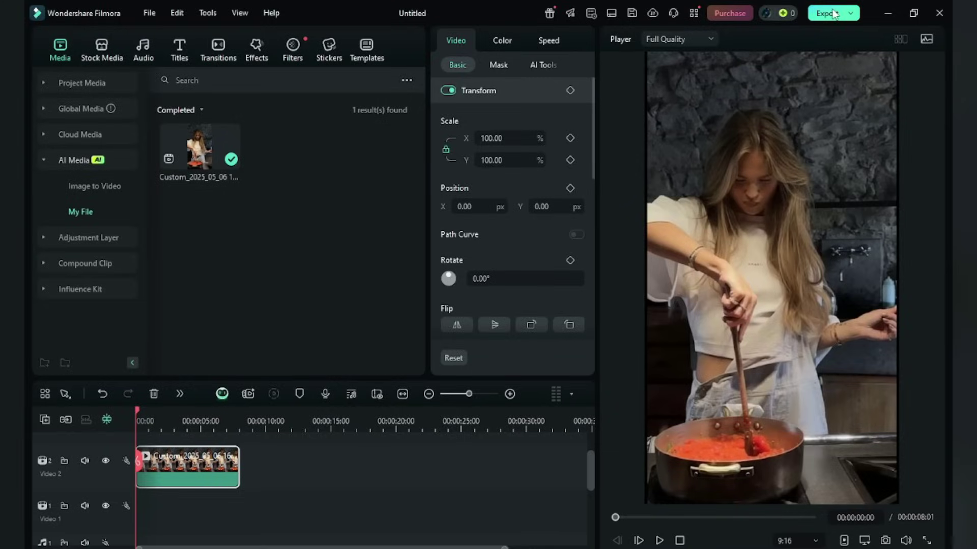
left_click(833, 14)
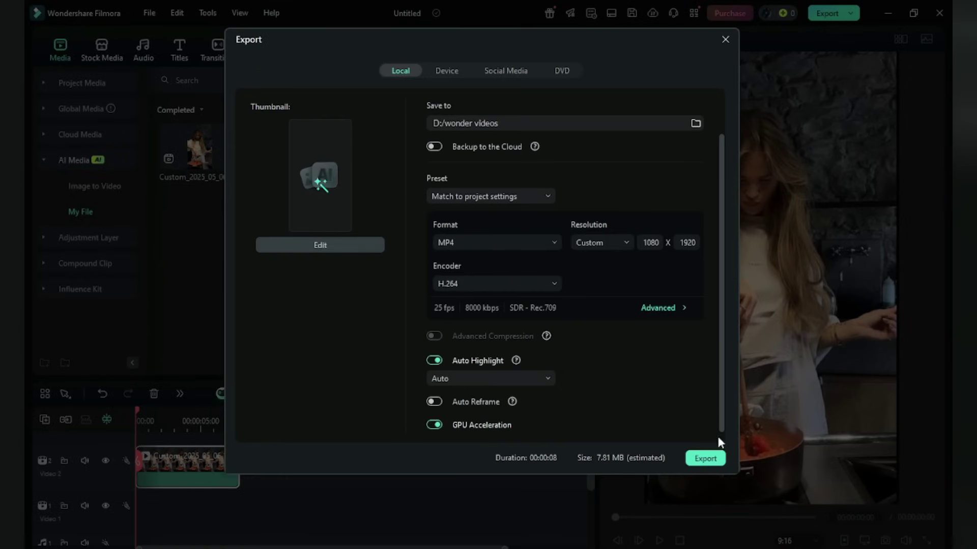
- Start the export, then make a Hug Your Love video from the cropped beach photo
left_click(707, 458)
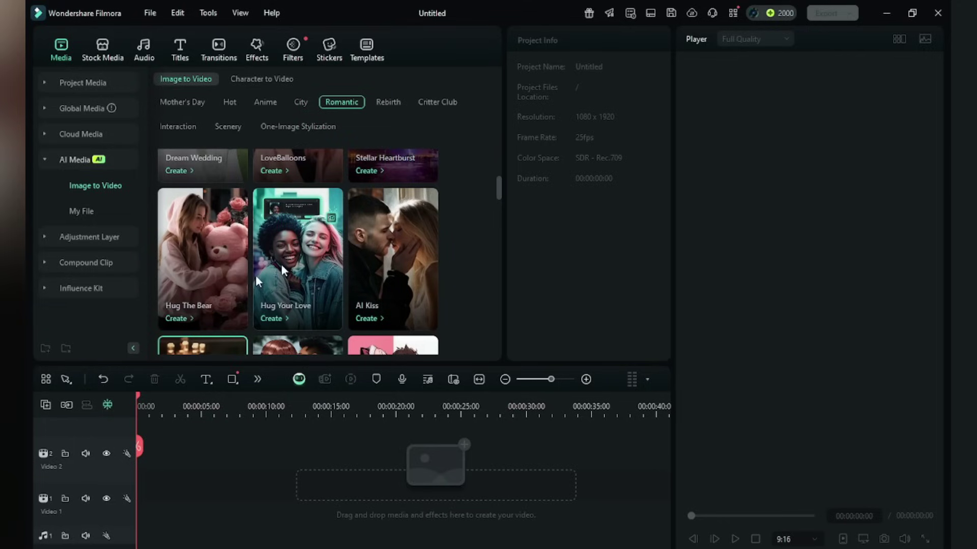
left_click(291, 279)
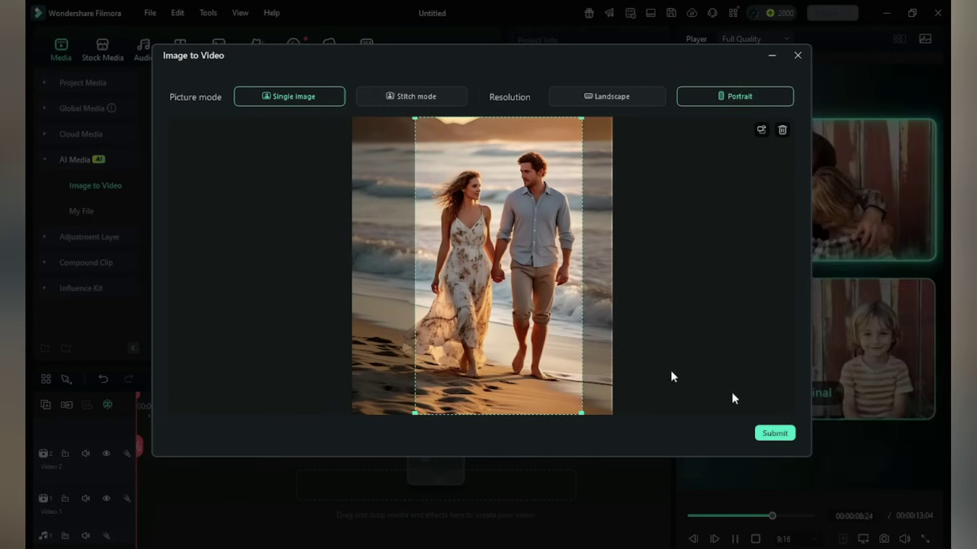
left_click(788, 439)
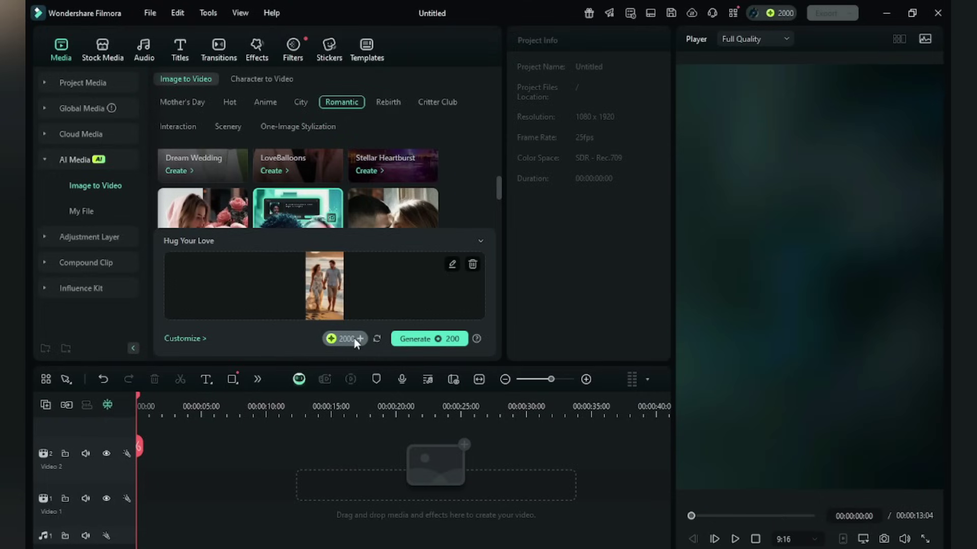
left_click(427, 339)
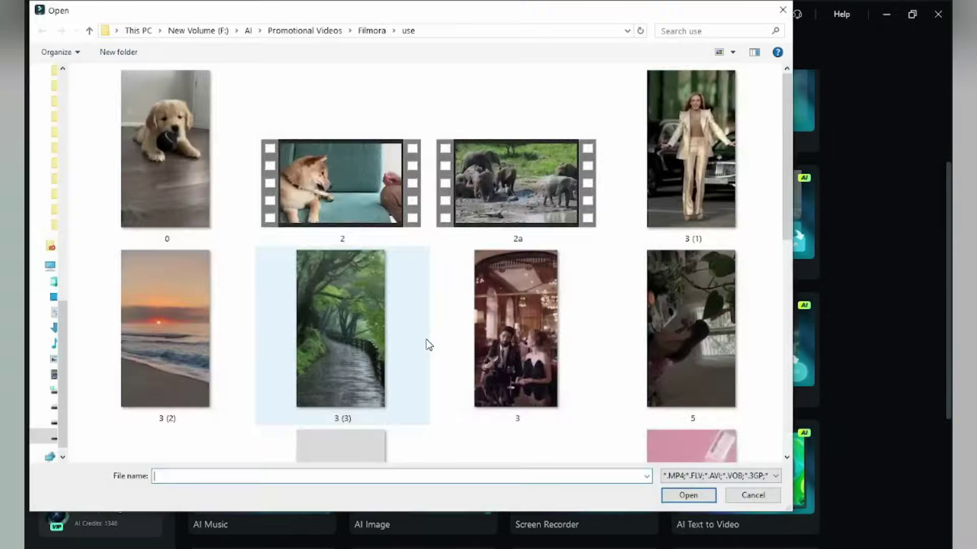
- At 100% zoom, brush over the boat, preview, and apply the removal to get boat_AIRemove
scroll(427, 342, "down", 5)
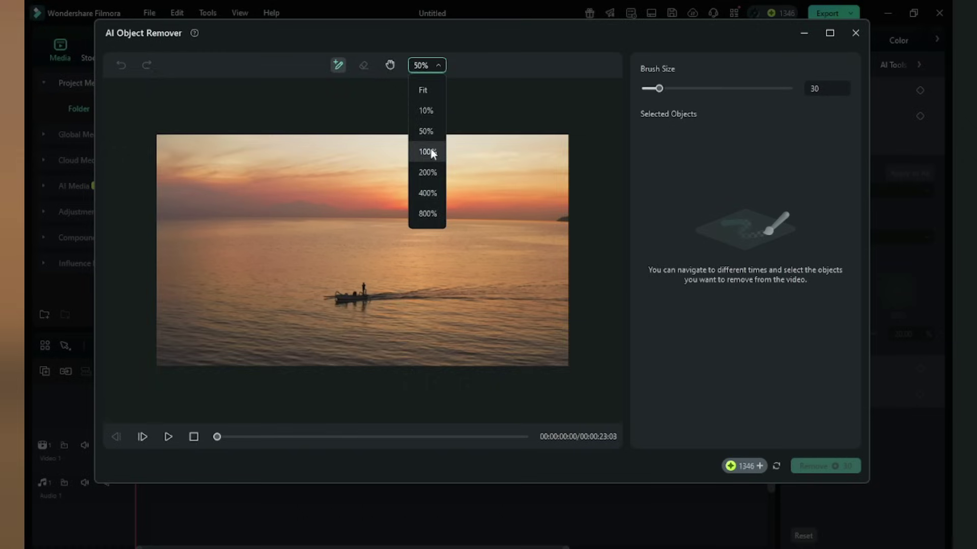
left_click(427, 152)
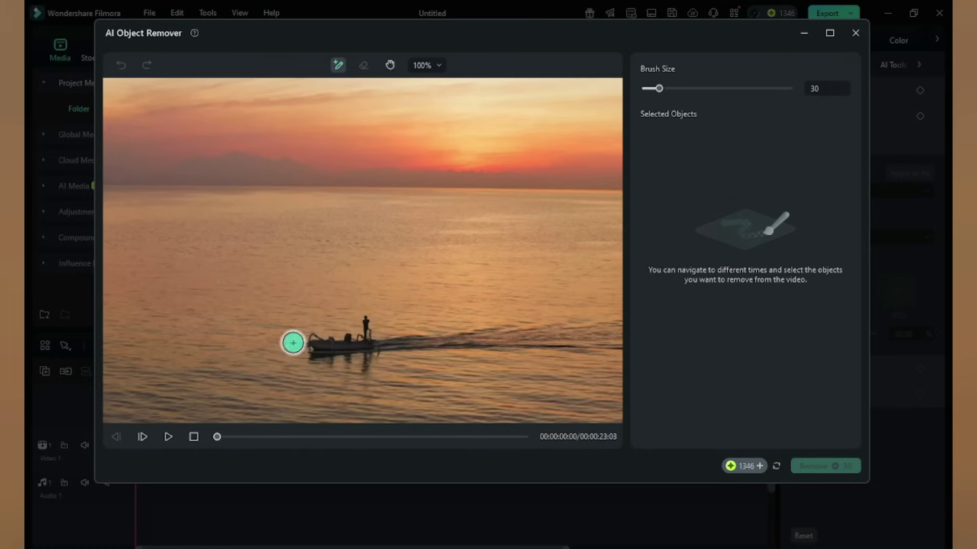
mouse_move(293, 342)
left_mouse_down()
mouse_move(344, 341)
mouse_move(371, 331)
left_mouse_up()
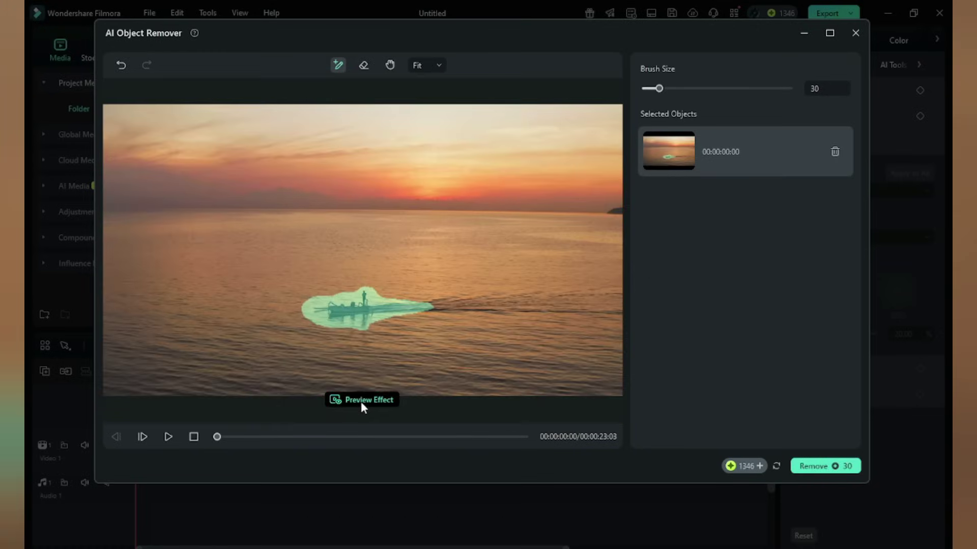
left_click(362, 401)
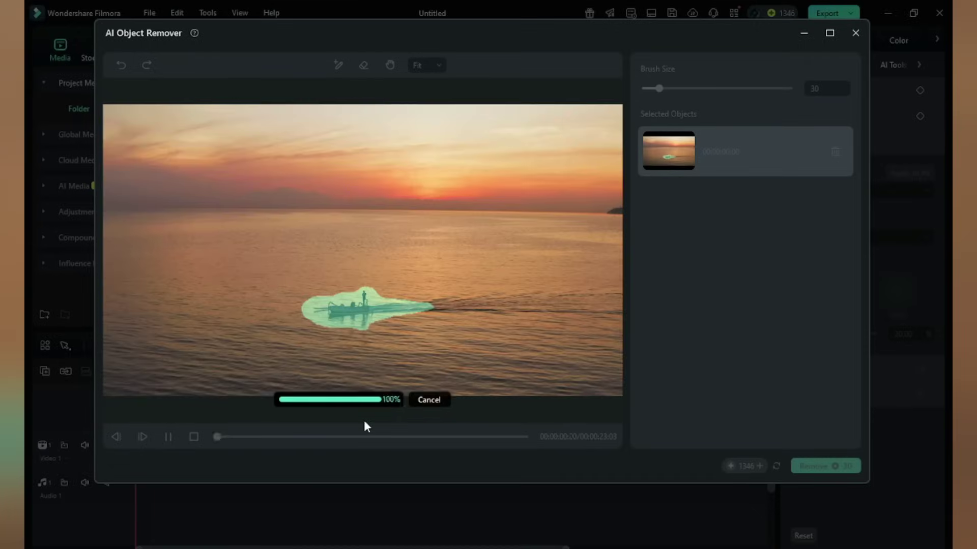
left_click(386, 399)
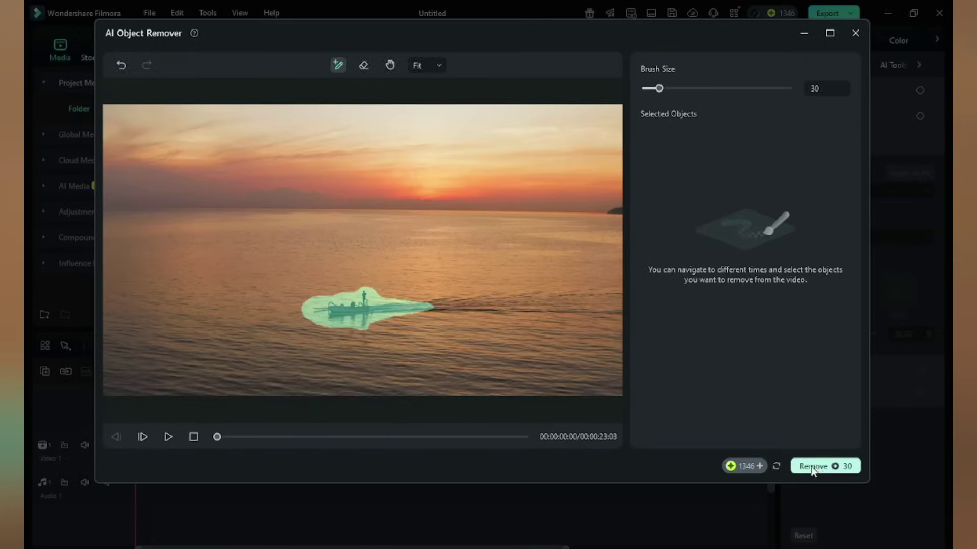
left_click(816, 467)
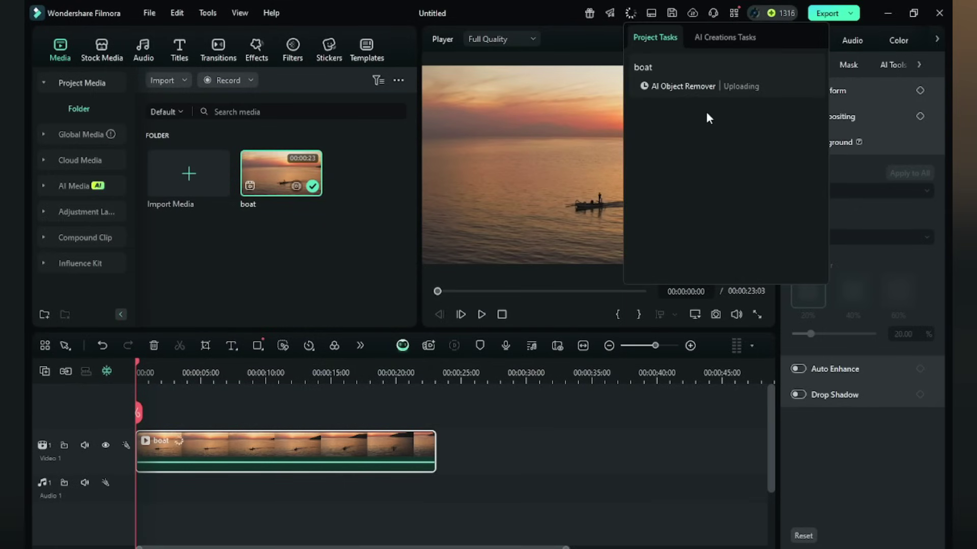
mouse_move(139, 410)
left_mouse_down()
mouse_move(189, 397)
mouse_move(371, 395)
mouse_move(150, 395)
left_mouse_up()
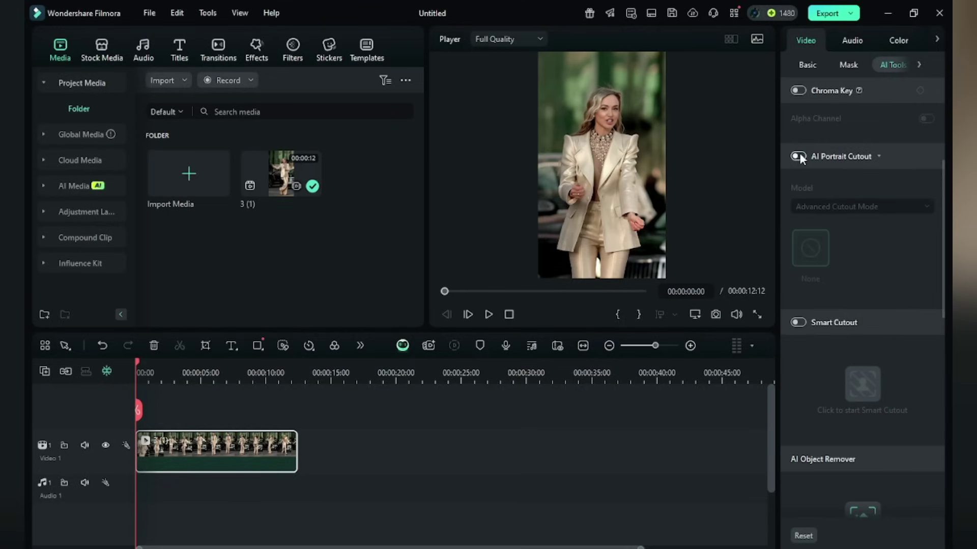
- Use the Quick Cutout model and put the forest path clip beneath the woman's clip
left_click(847, 206)
left_click(839, 261)
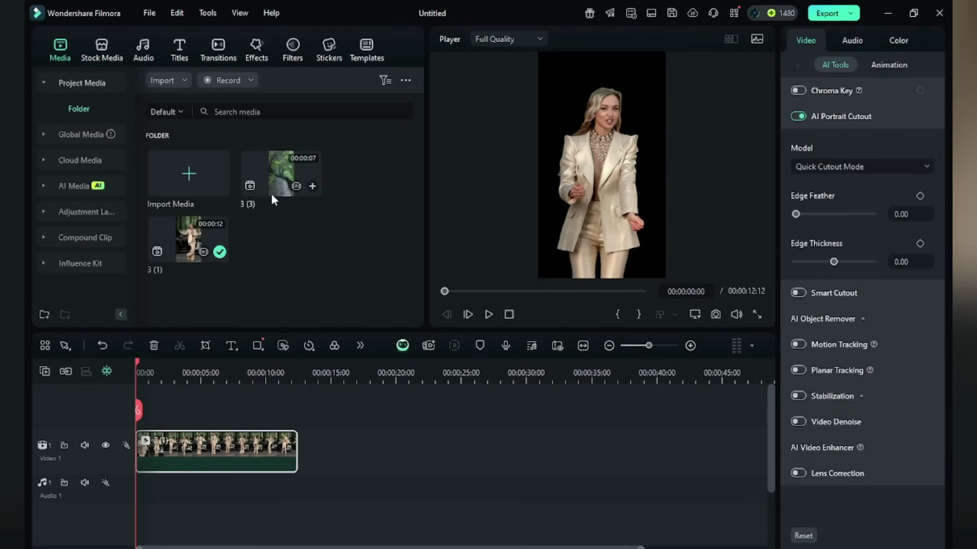
left_click_drag(272, 195, 193, 507)
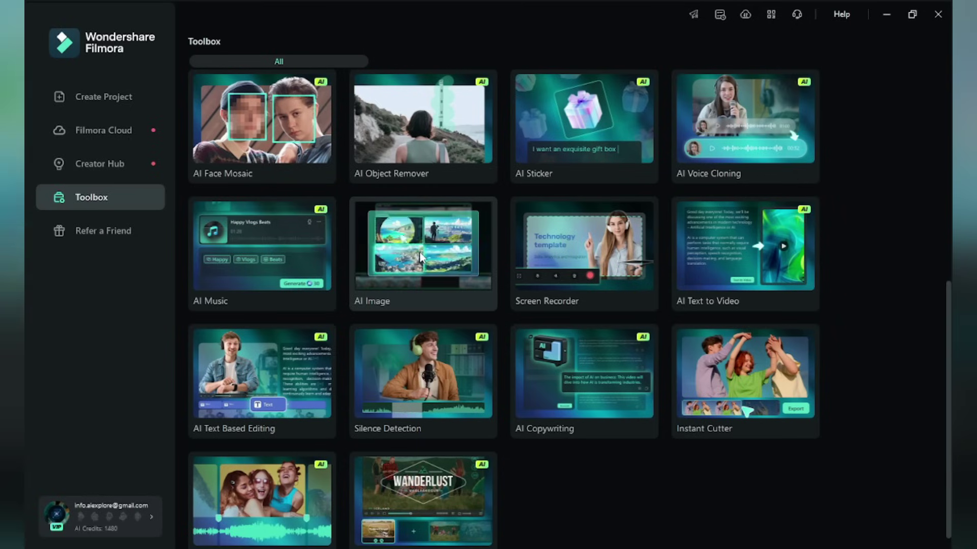
- Review the scientist prompt, image style and aspect ratio, then generate the lab images
left_click_drag(170, 238, 327, 249)
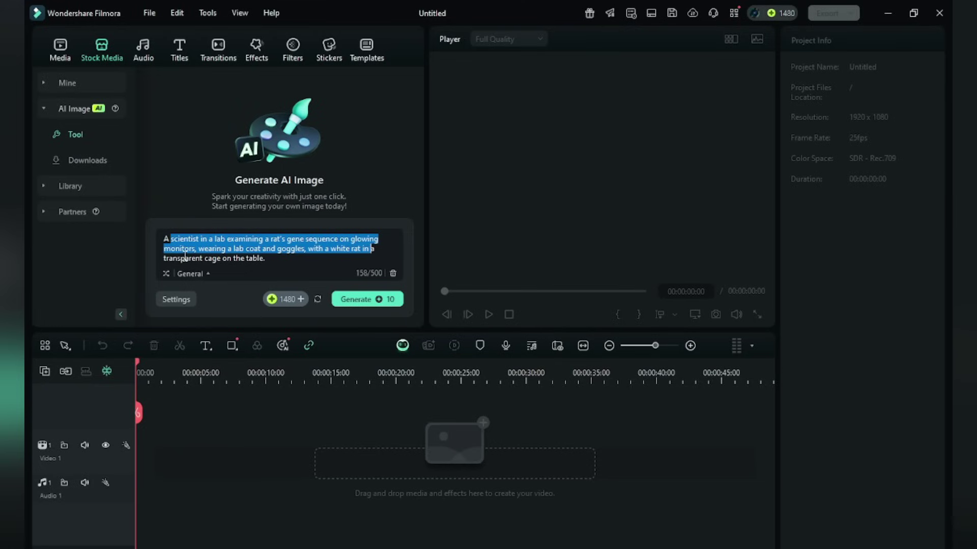
left_click_drag(186, 258, 276, 260)
left_click(207, 275)
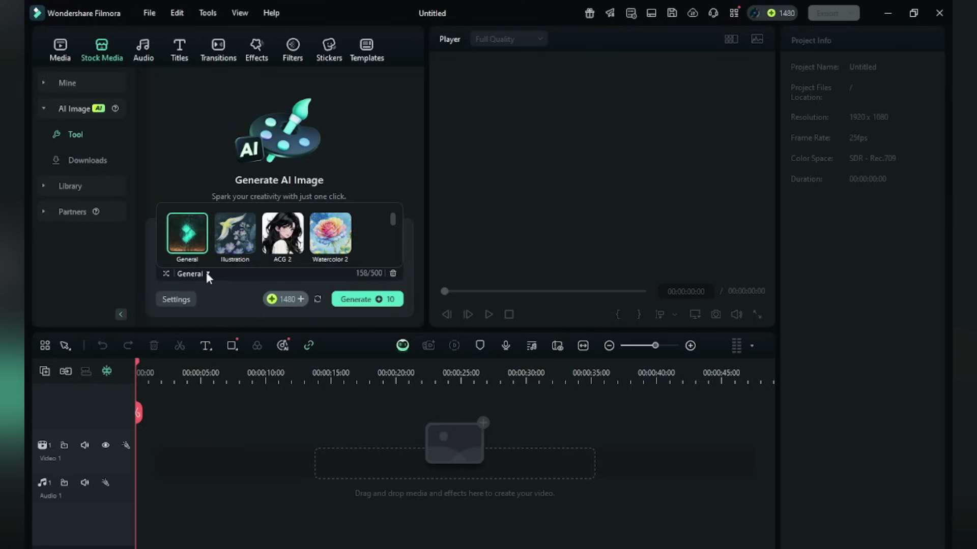
left_click_drag(392, 220, 389, 240)
left_click(182, 301)
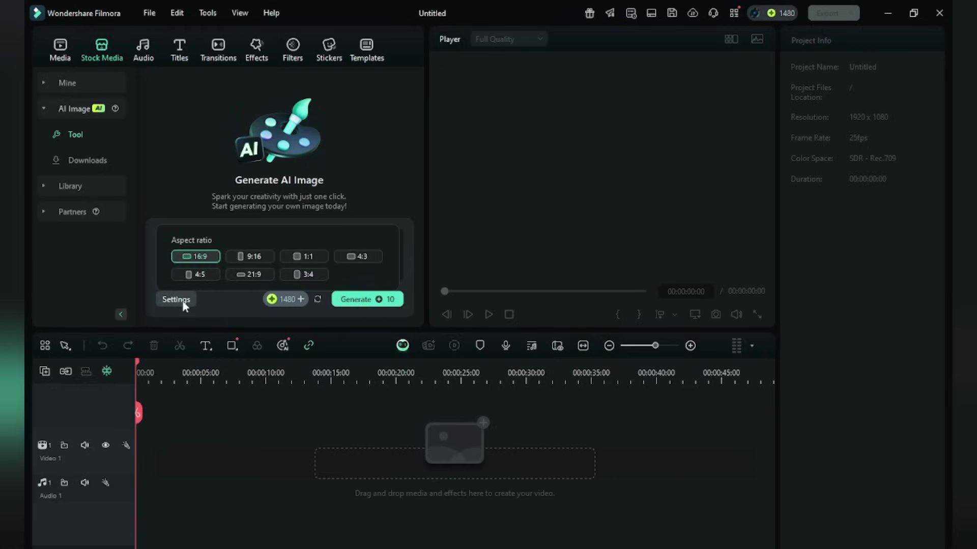
left_click(359, 299)
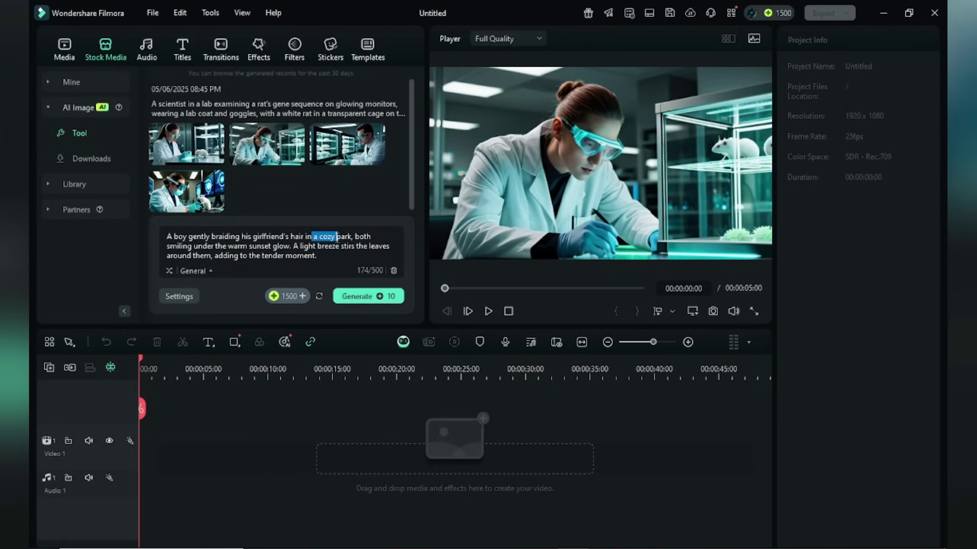
- Generate 3D-style hair-braiding park images and preview the second result
left_click(206, 269)
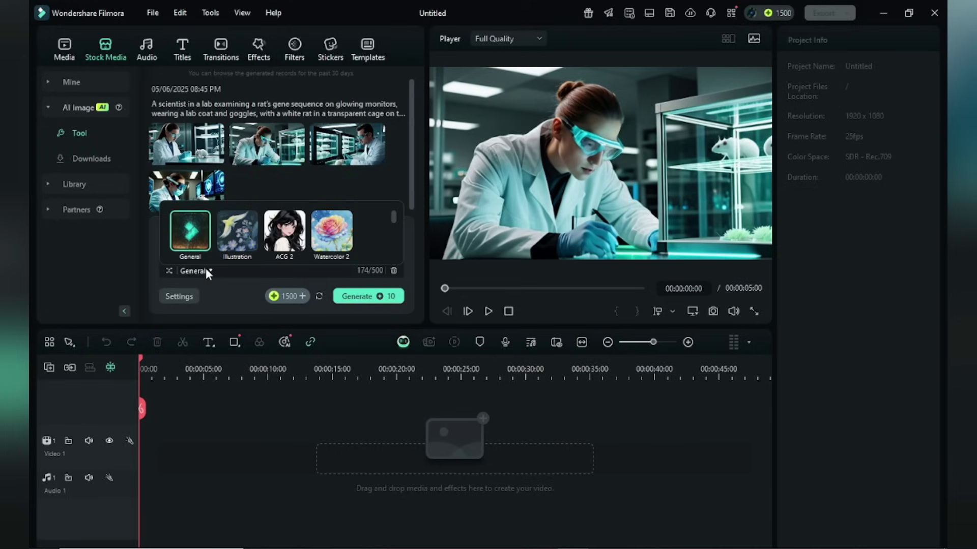
scroll(396, 219, "down", 2)
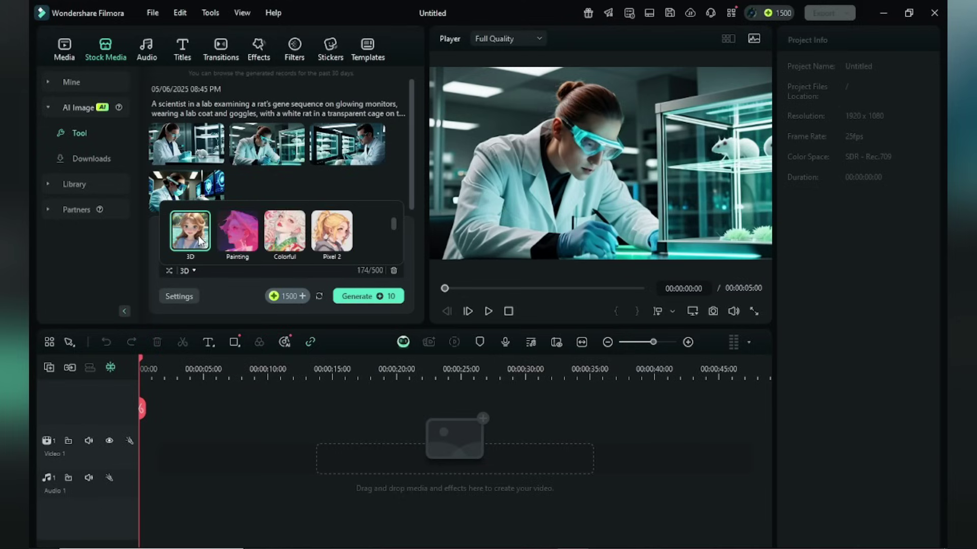
left_click(379, 297)
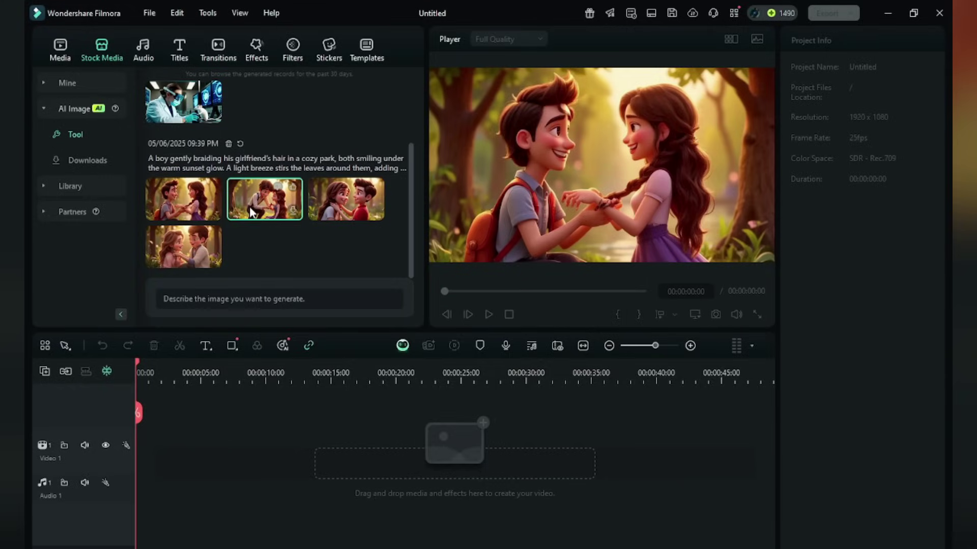
left_click(251, 211)
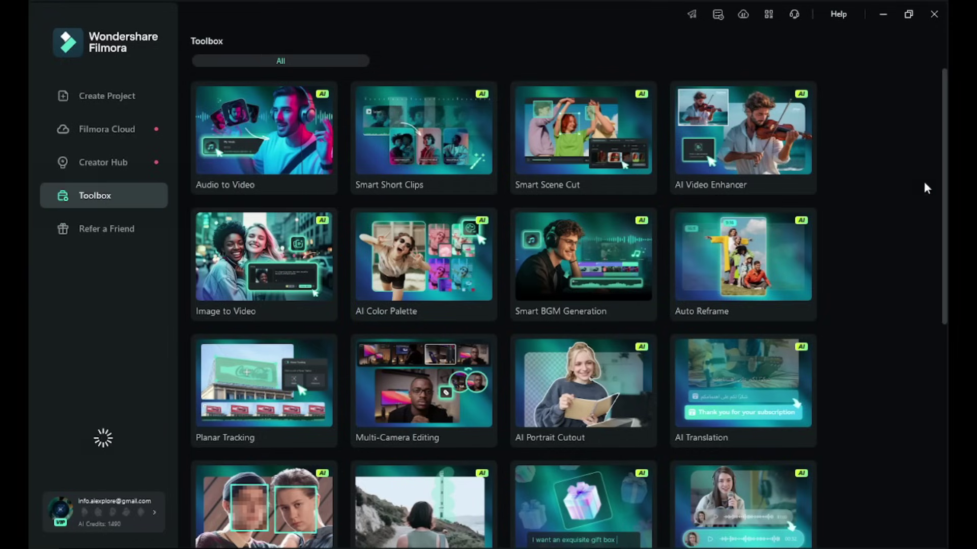
scroll(944, 150, "down", 8)
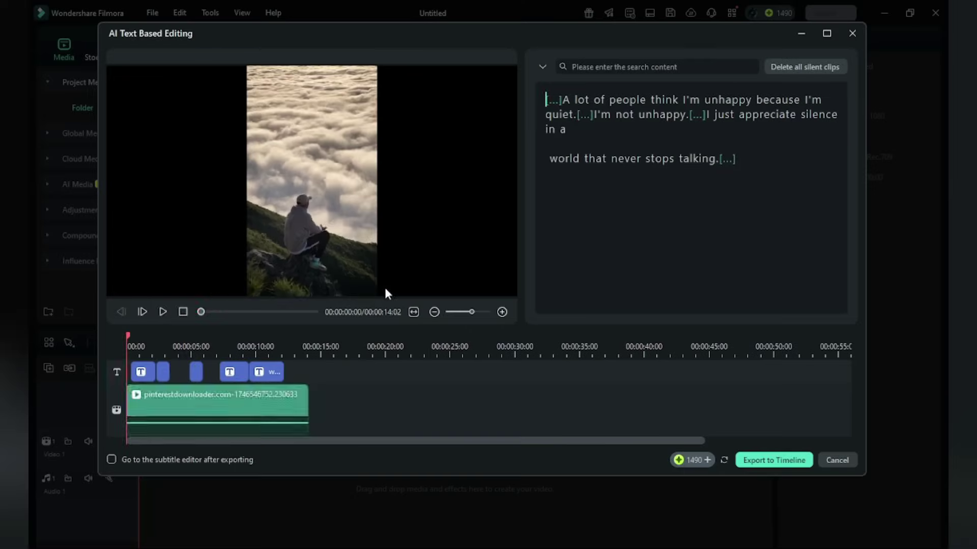
- Play the transcribed clip, export its subtitles to the timeline and open them in Edit Subtitle File
left_click(163, 312)
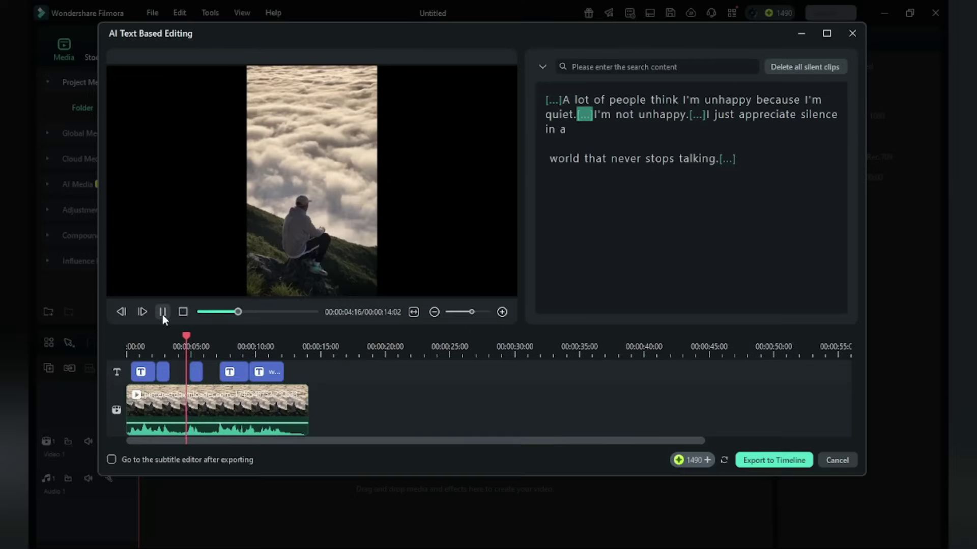
left_click(762, 459)
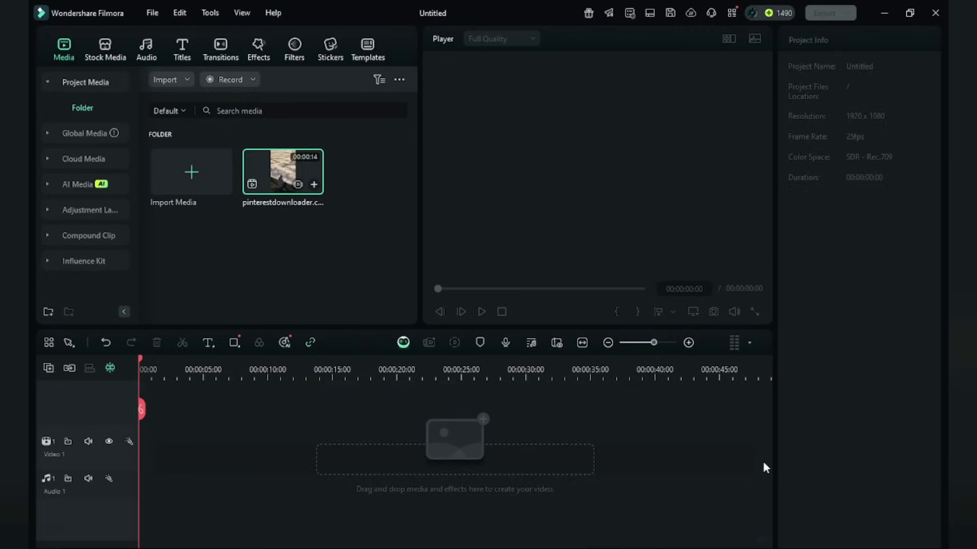
double_click(273, 435)
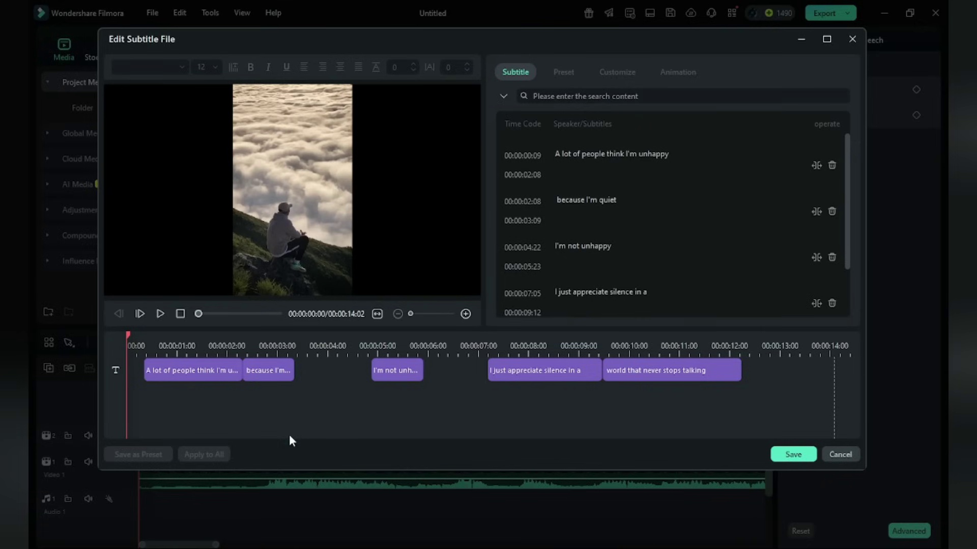
- Style the first subtitle Archivo Black with dark outline; add Retro The End Title 01 at 00:00:12:18
left_click(192, 370)
left_click(180, 67)
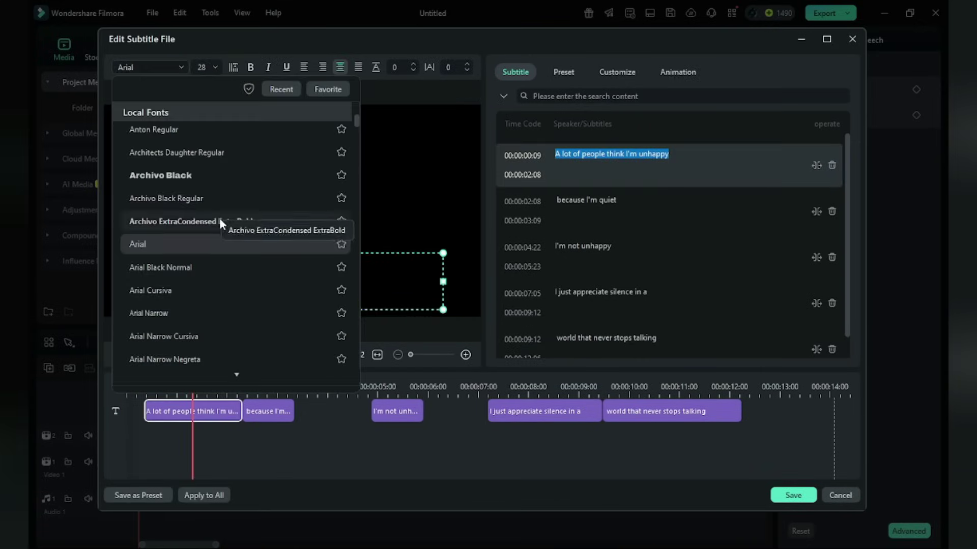
left_click(206, 172)
left_click(563, 72)
left_click(678, 285)
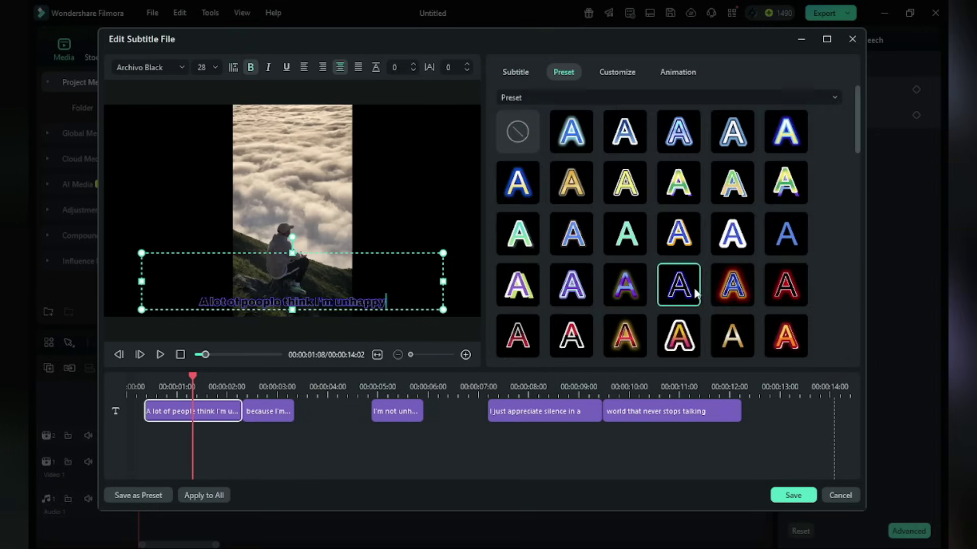
left_click(678, 72)
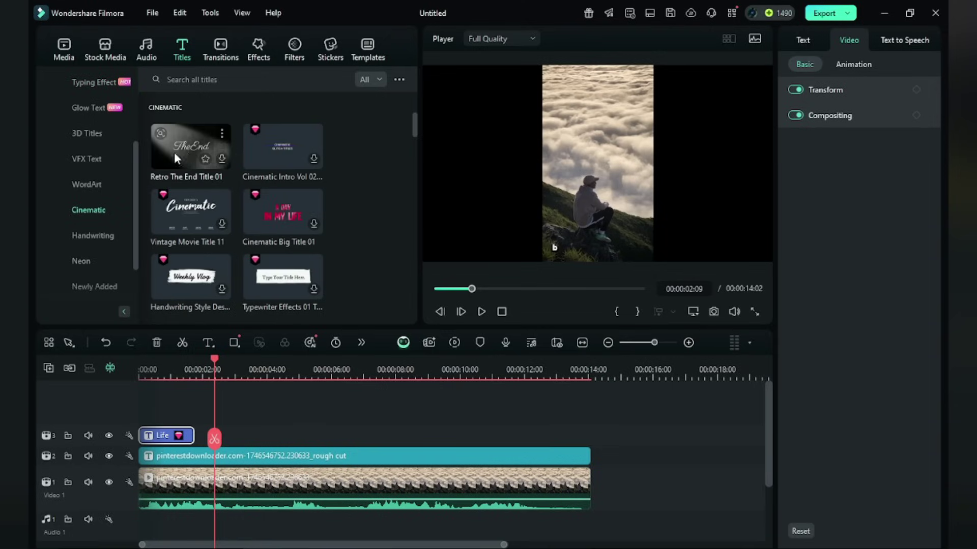
left_click_drag(174, 152, 439, 440)
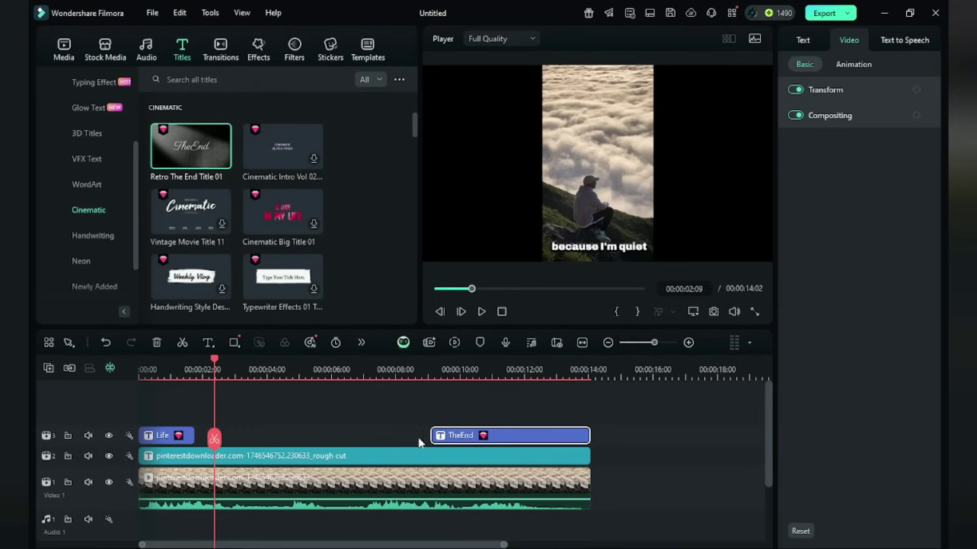
left_click_drag(431, 441, 527, 434)
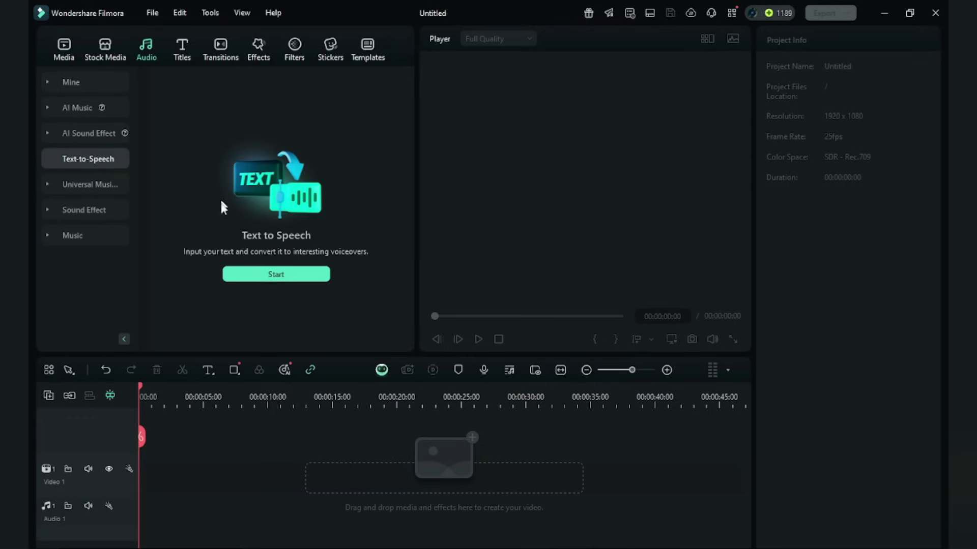
- Paste the three-sentence motivational script into the Text-to-Speech box
left_click(272, 275)
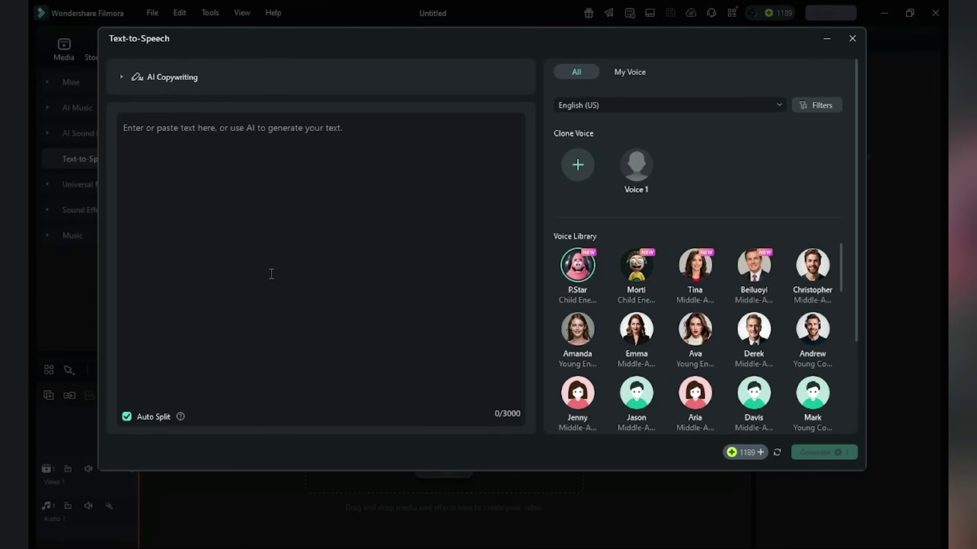
left_click(249, 155)
type("Your future is built by what you choose today. Time waits for no one, so make every second count. Chase your goals, even if the steps feel small.")
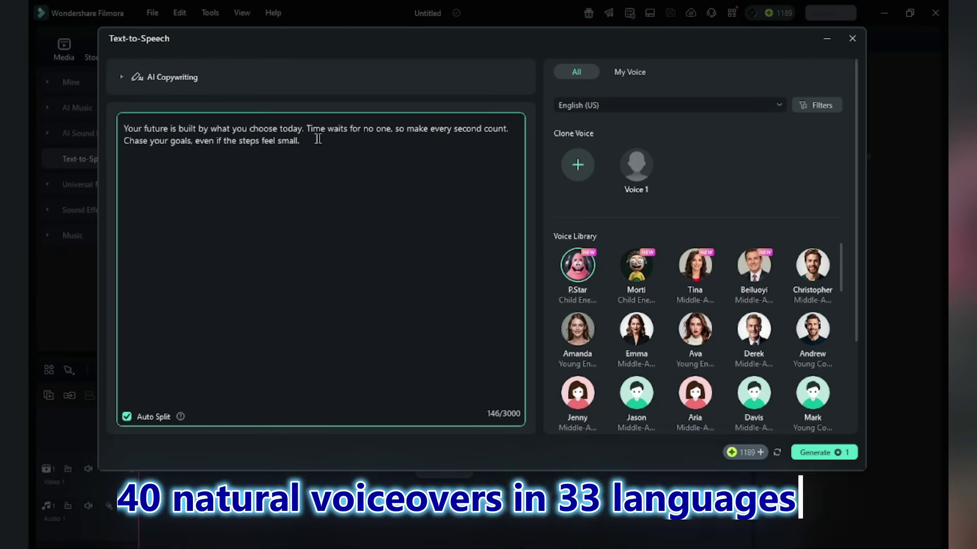
- After previewing Tina, pick the Derek library voice and generate the voiceover
left_click(569, 264)
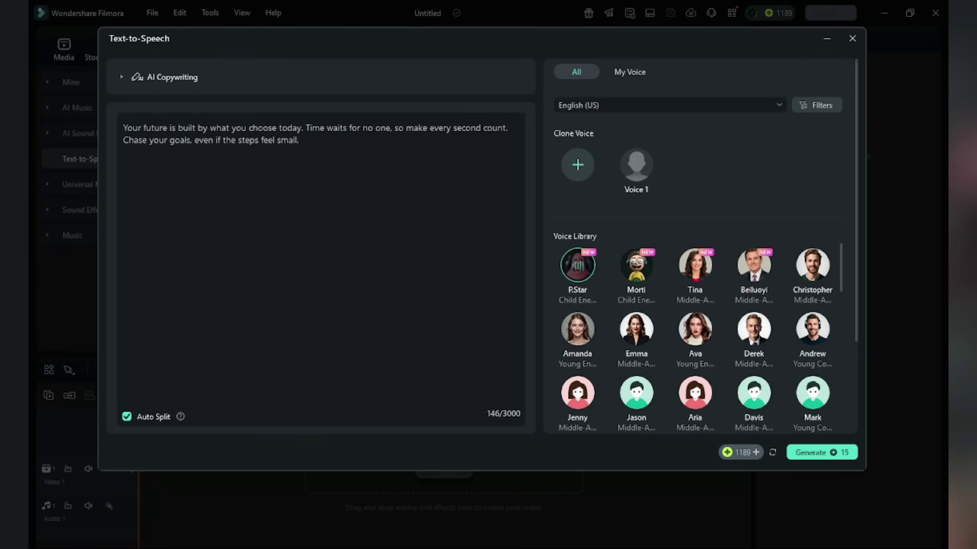
left_click(689, 269)
left_click(745, 331)
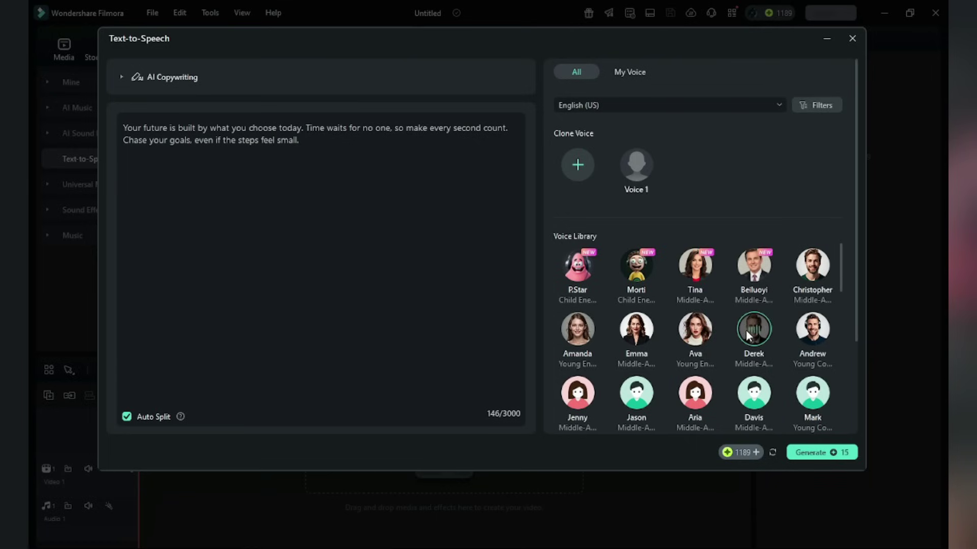
left_click(821, 454)
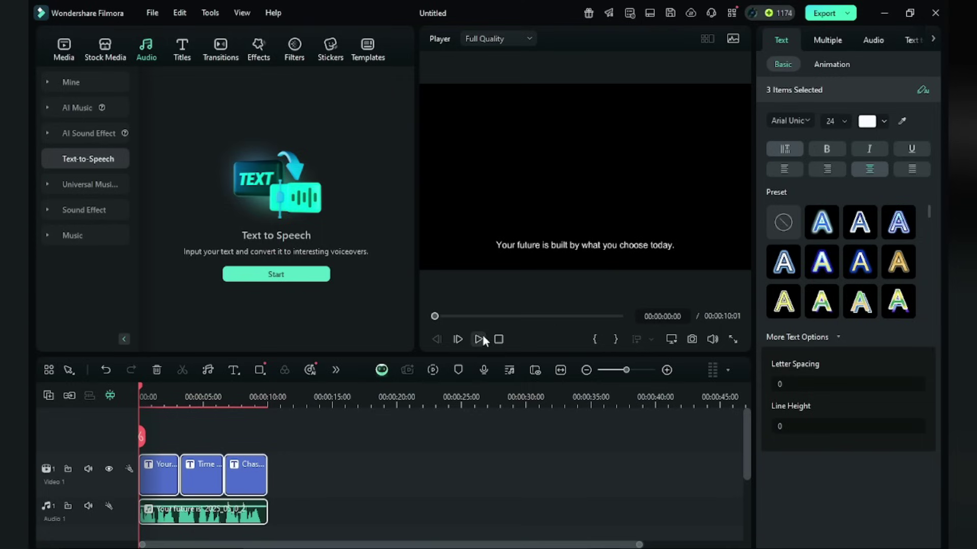
- Play the project preview, then import the SRK voice recording into the project
left_click(474, 337)
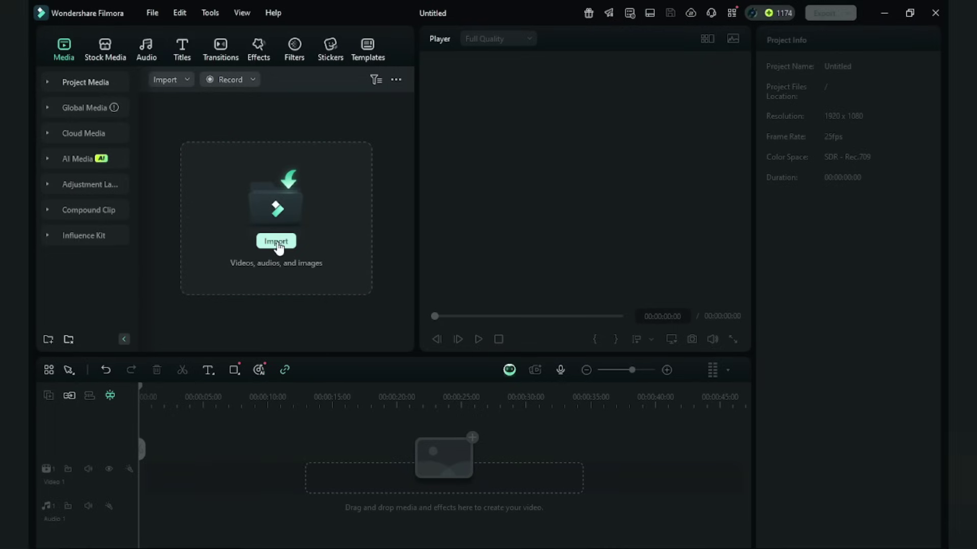
left_click(277, 242)
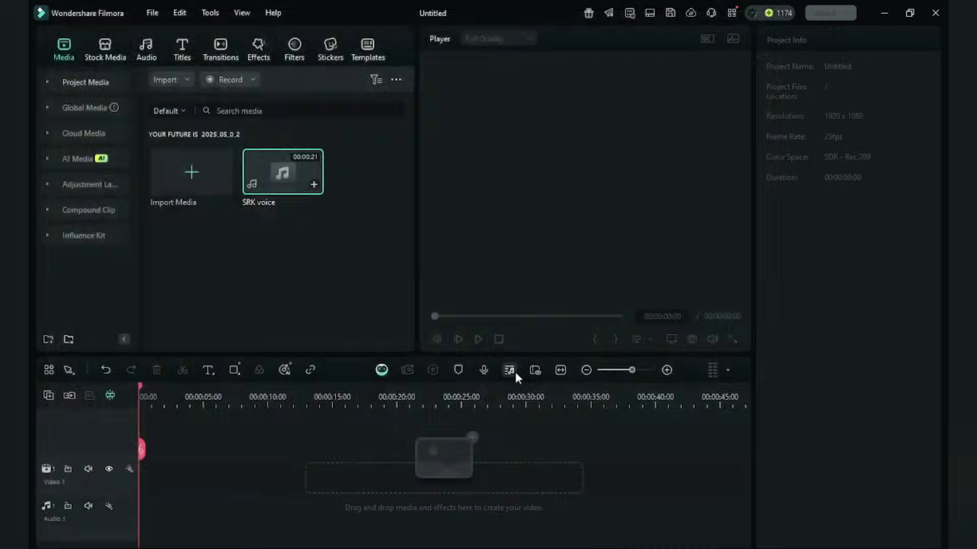
left_click(515, 370)
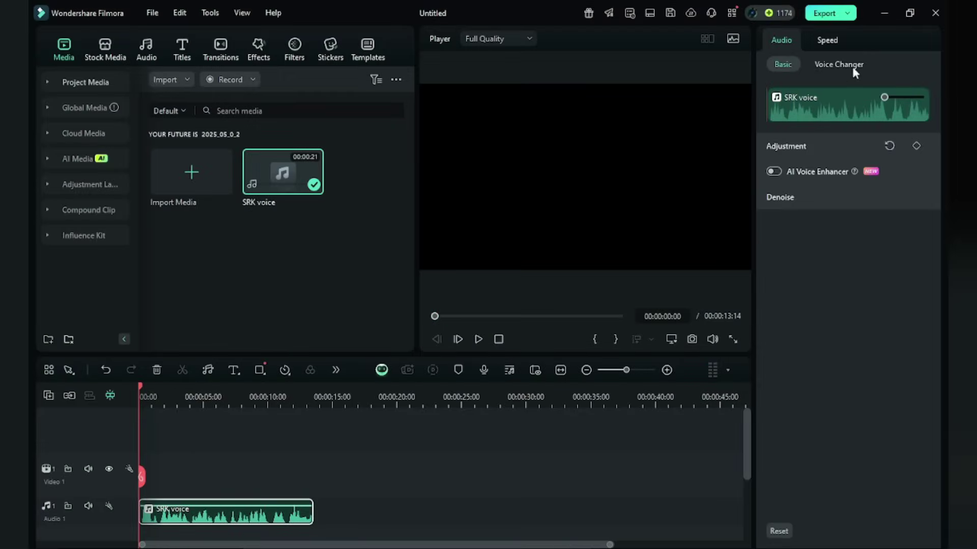
- Try the Chipmunk and Hacker voice characters, then settle on the Male character
left_click(844, 65)
left_click(867, 88)
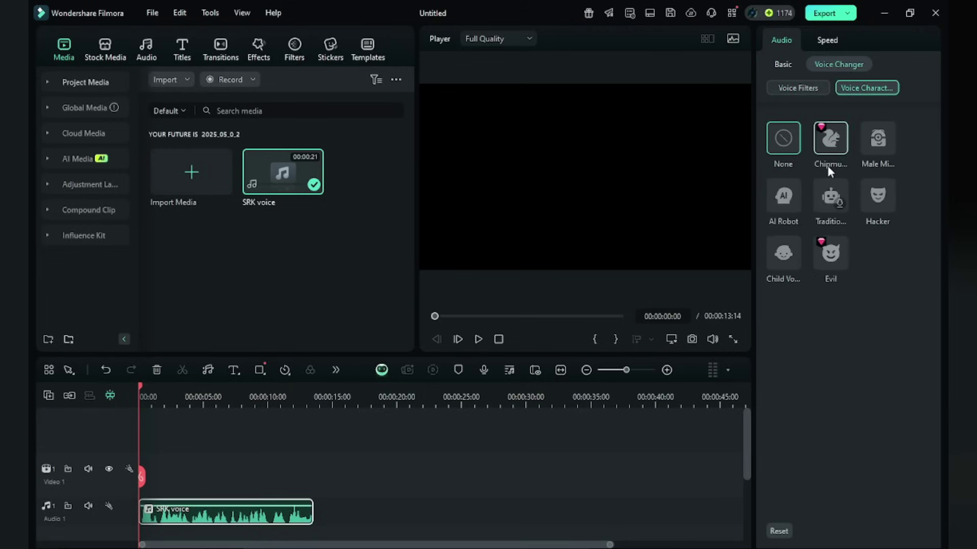
left_click(829, 145)
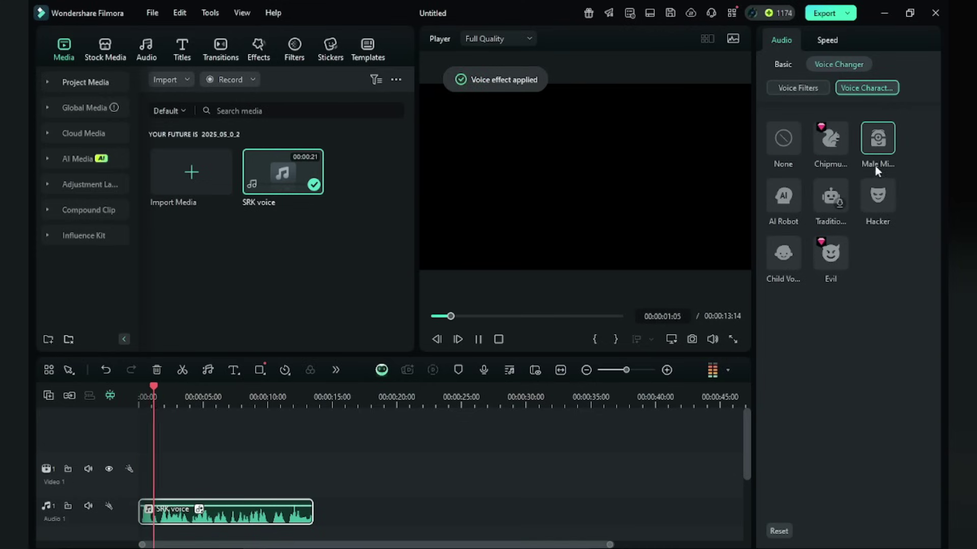
left_click(871, 195)
key("ctrl+z")
left_click(180, 496)
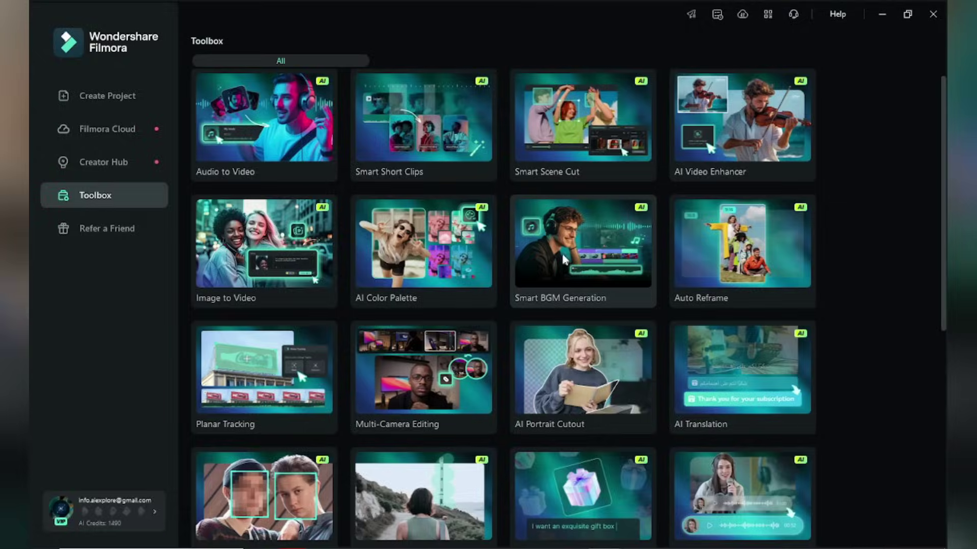
- Generate Smart BGM for the restaurant couple clip and open the Equalizer presets
left_click(564, 259)
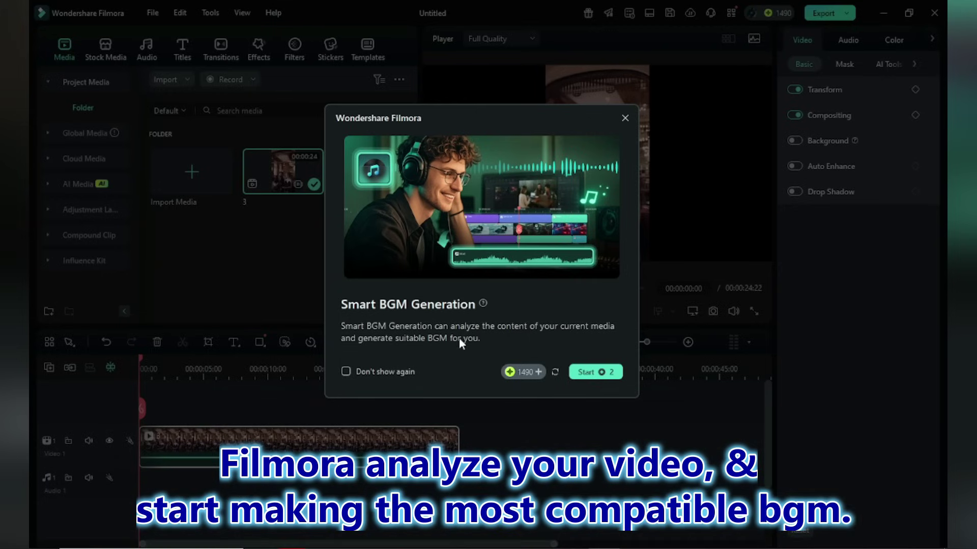
left_click(608, 369)
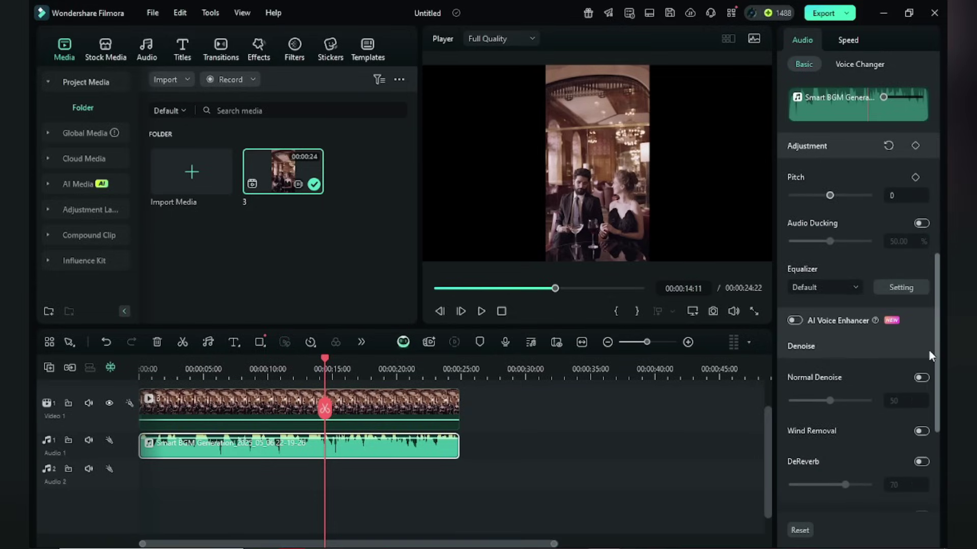
left_click(860, 285)
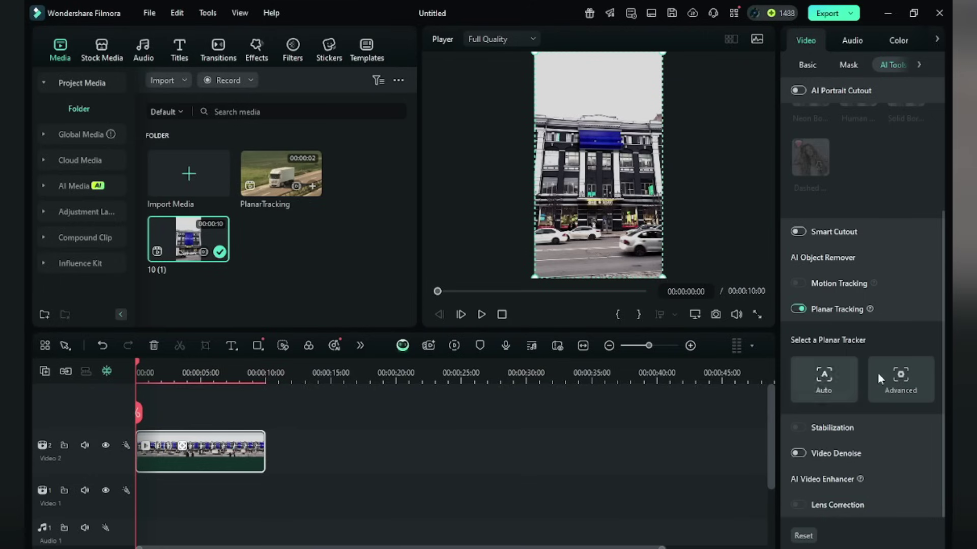
- Add an Advanced planar tracker and zoom the preview in on the wknd banner
left_click(885, 374)
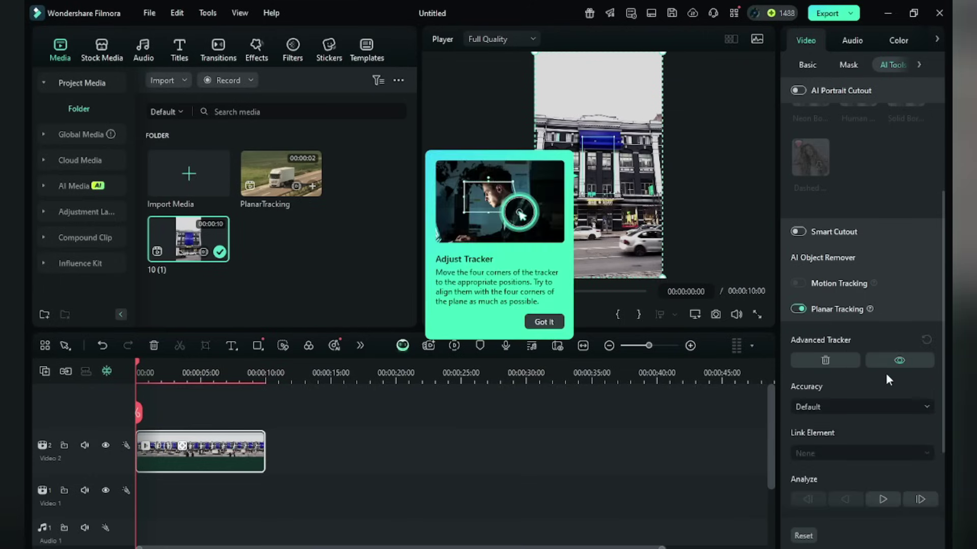
left_click(694, 314)
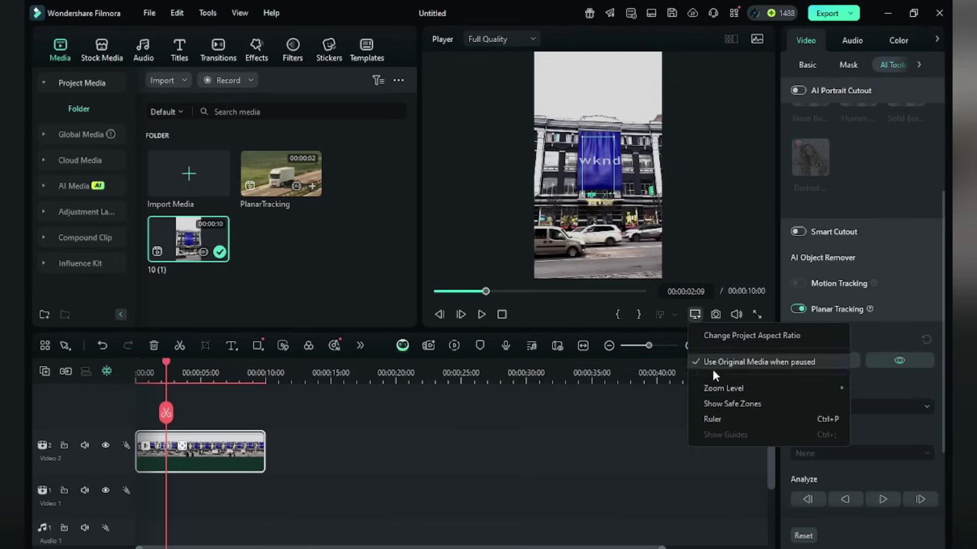
mouse_move(710, 390)
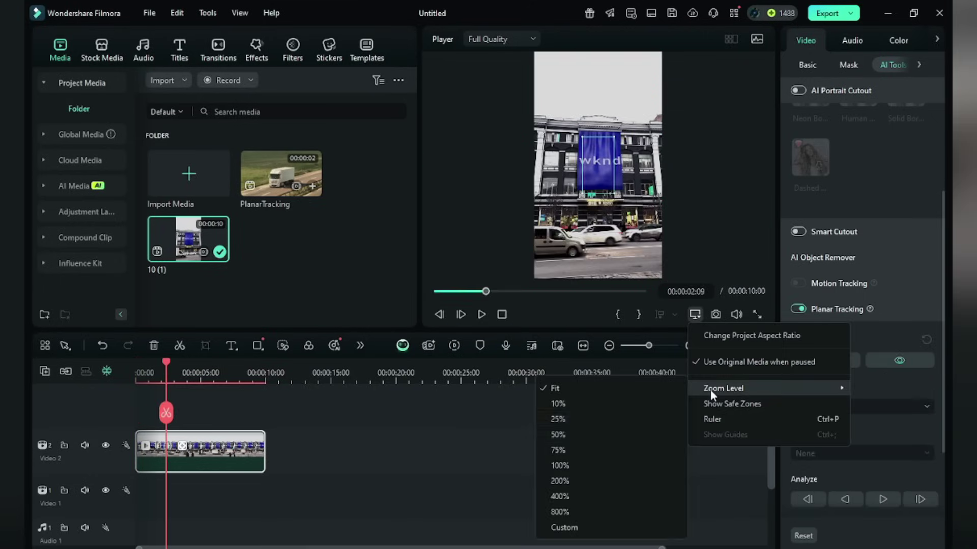
left_click(561, 437)
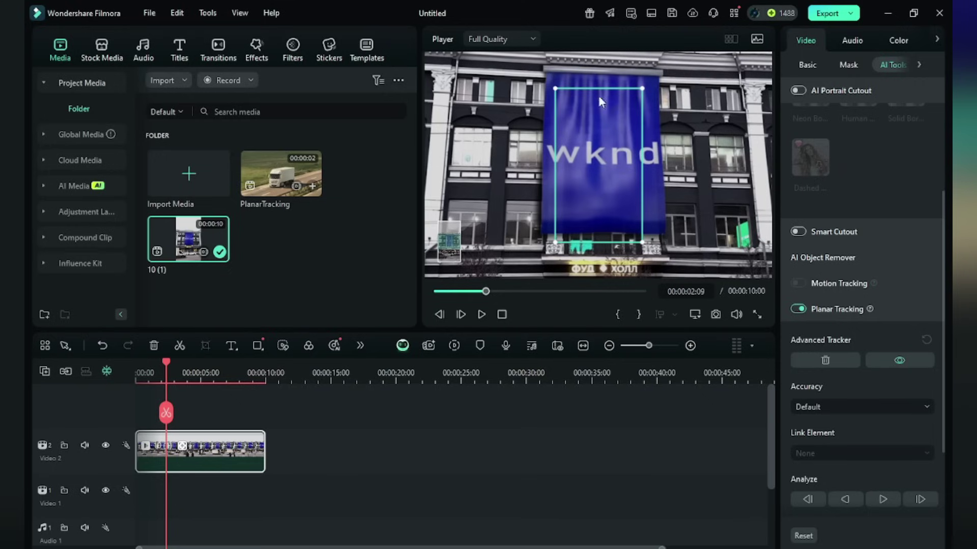
- Fit the tracker corners to the banner and track it forward through the clip
left_click_drag(660, 79, 658, 78)
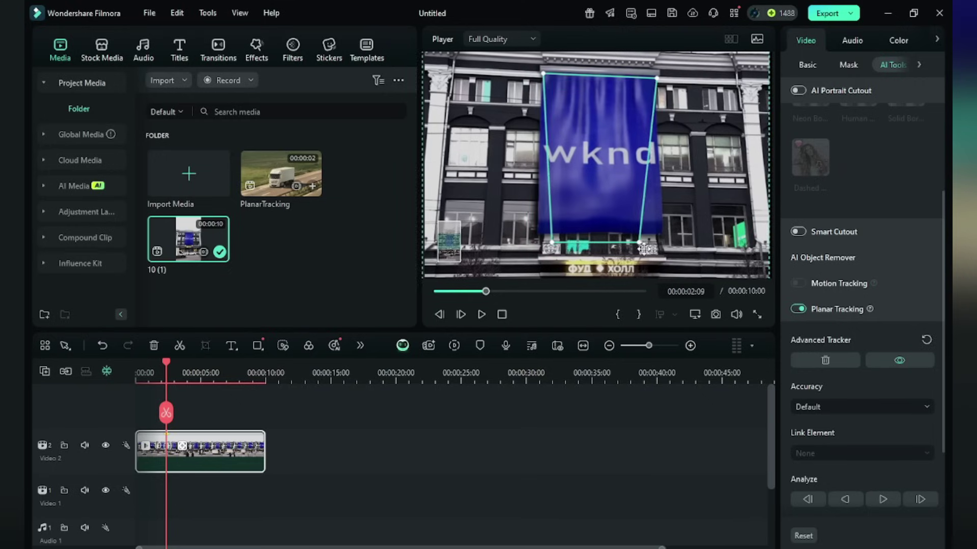
left_click_drag(646, 243, 651, 238)
left_click_drag(552, 241, 543, 237)
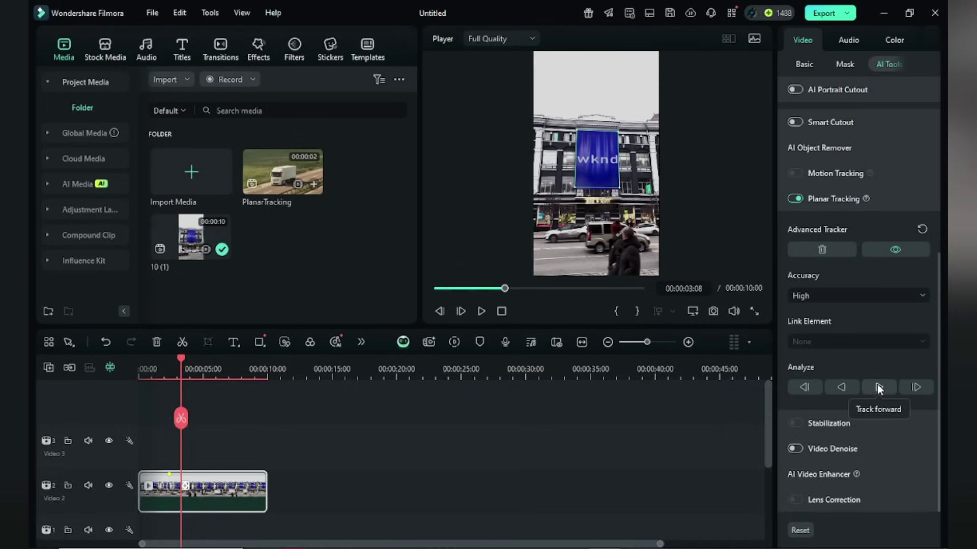
left_click(879, 389)
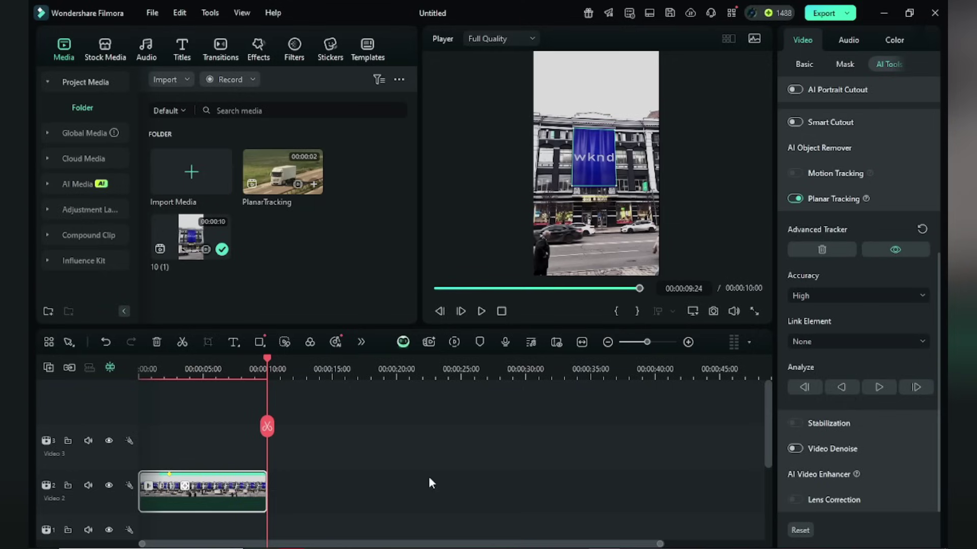
- Link the pink ad file from the computer as the tracker's replacement element
left_click(835, 342)
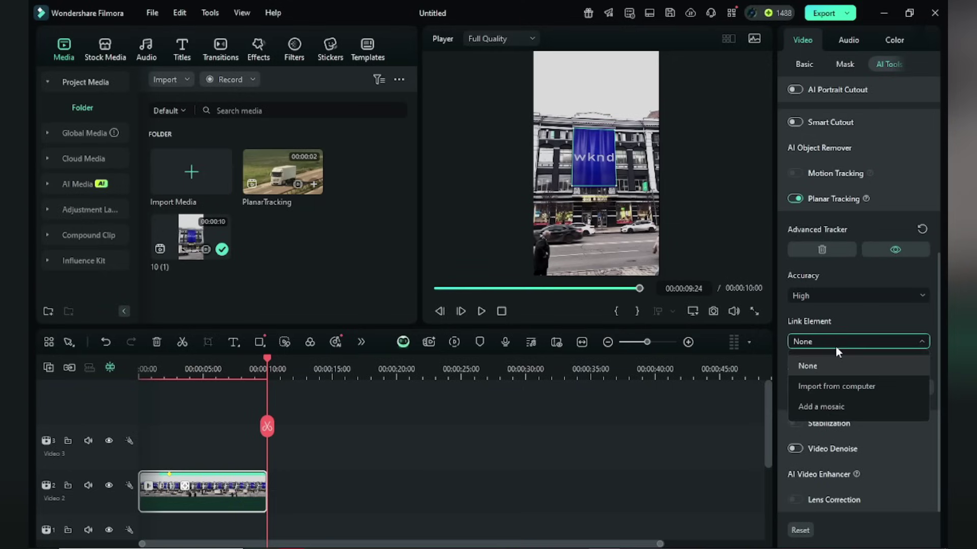
left_click(852, 389)
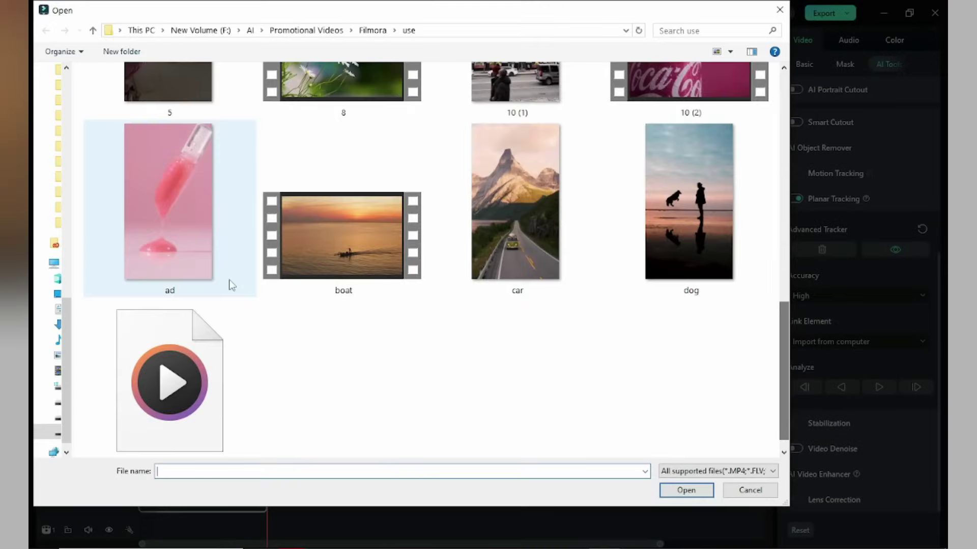
double_click(180, 230)
- Delete the overhanging split part of the ad clip on Video 3 and scrub to check
left_click(304, 443)
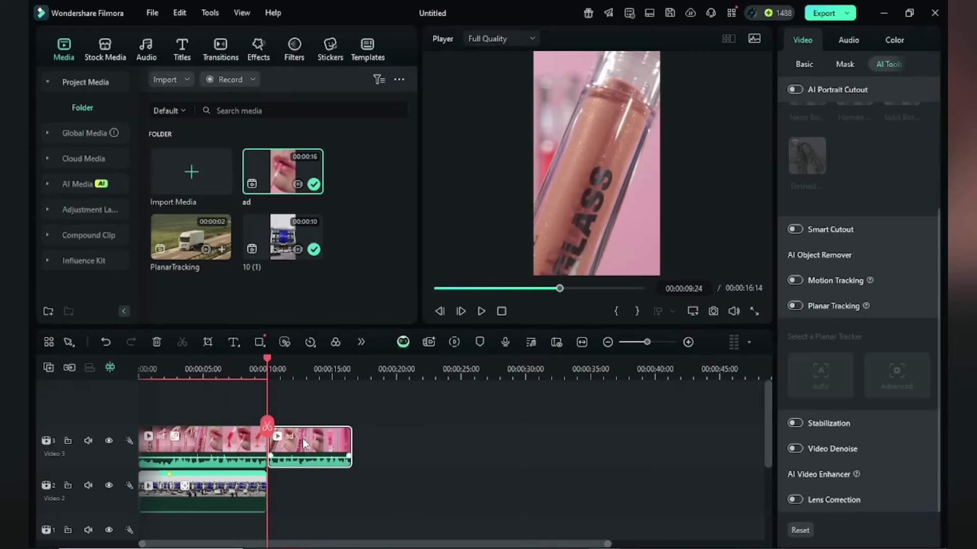
left_click(155, 343)
left_click(179, 434)
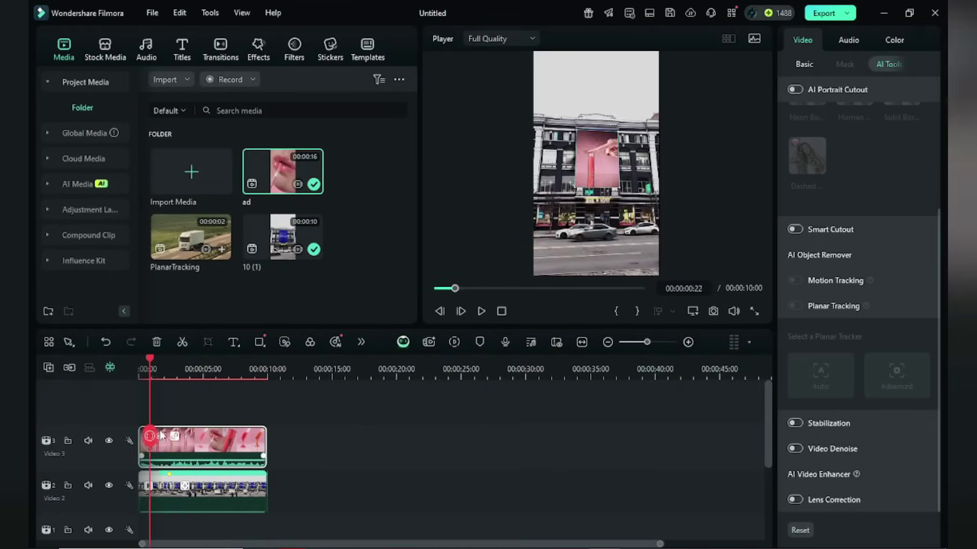
left_click_drag(179, 433, 258, 420)
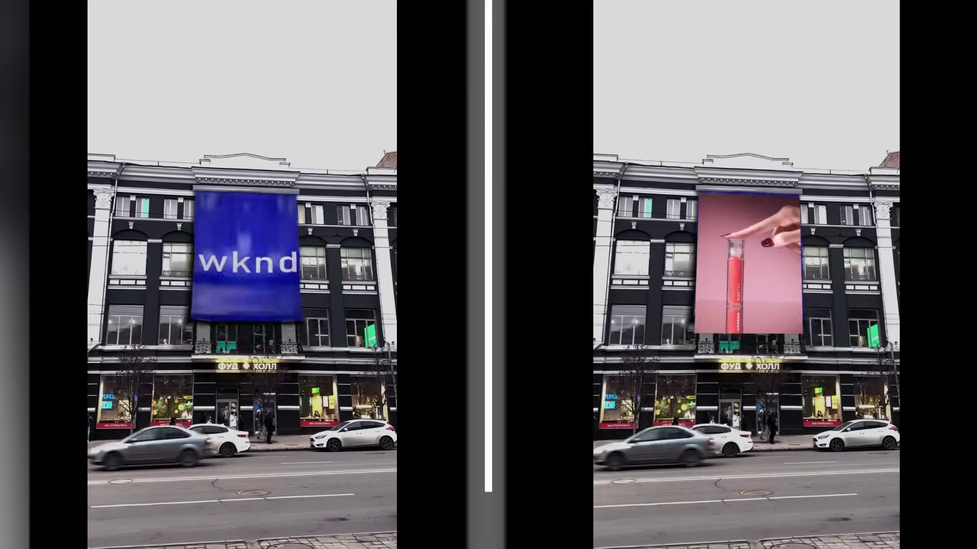